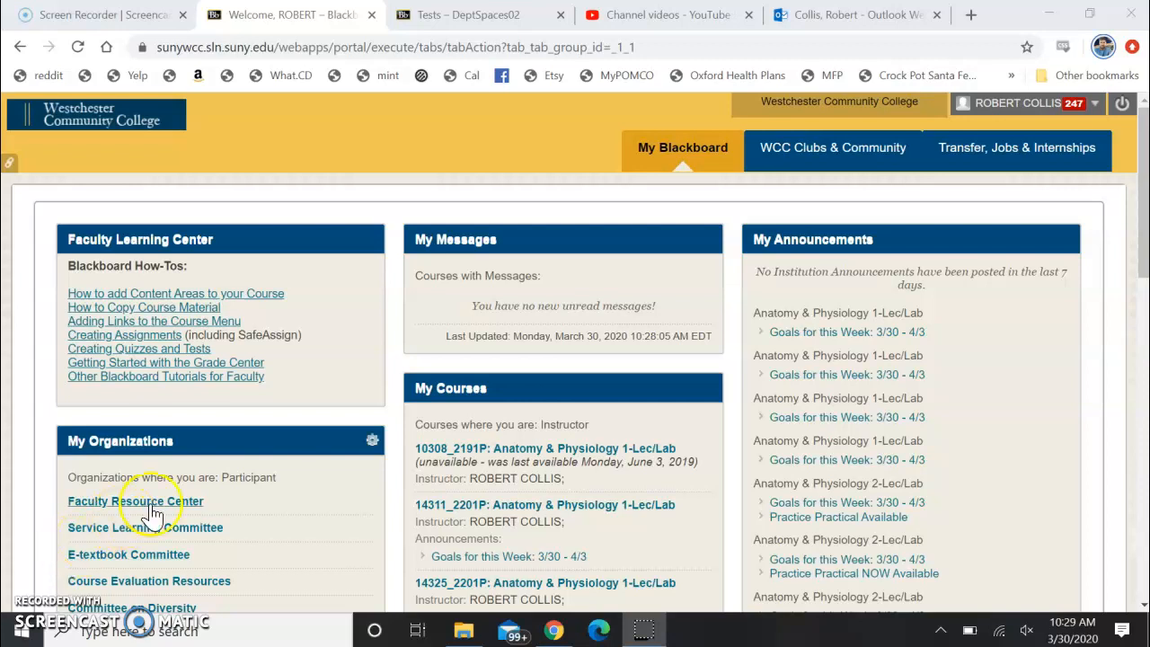
# Open the 10308_2191P Anatomy & Physiology 1-Lec/Lab course and check the available options for the Lecture Slides folder
pyautogui.click(593, 456)
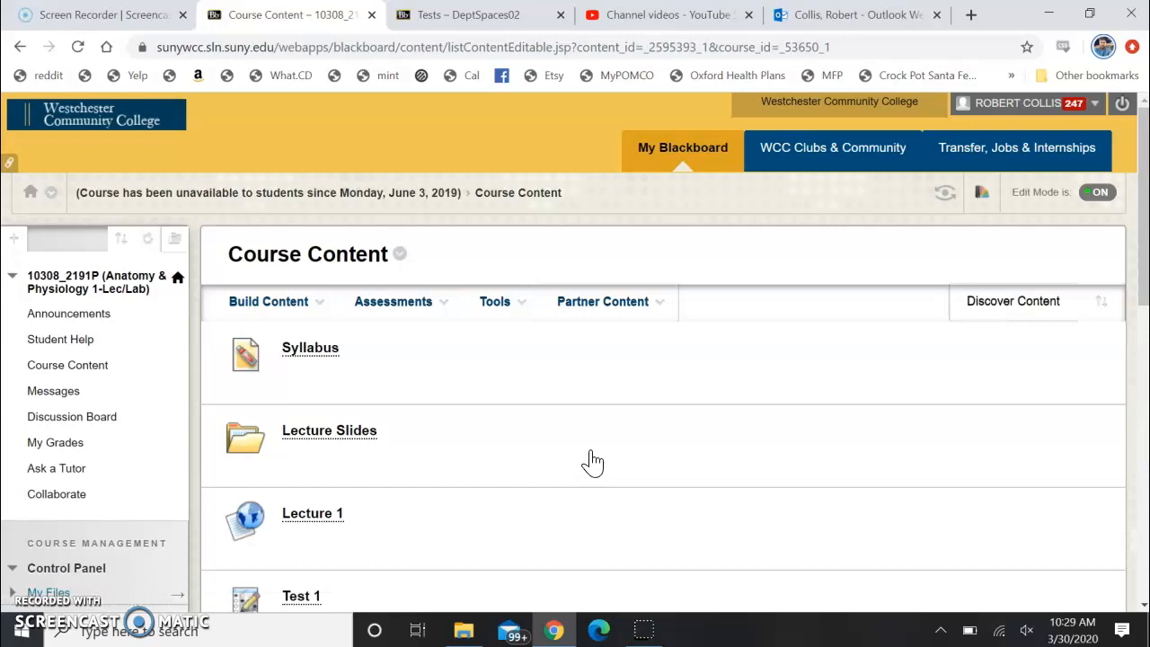
pyautogui.click(421, 396)
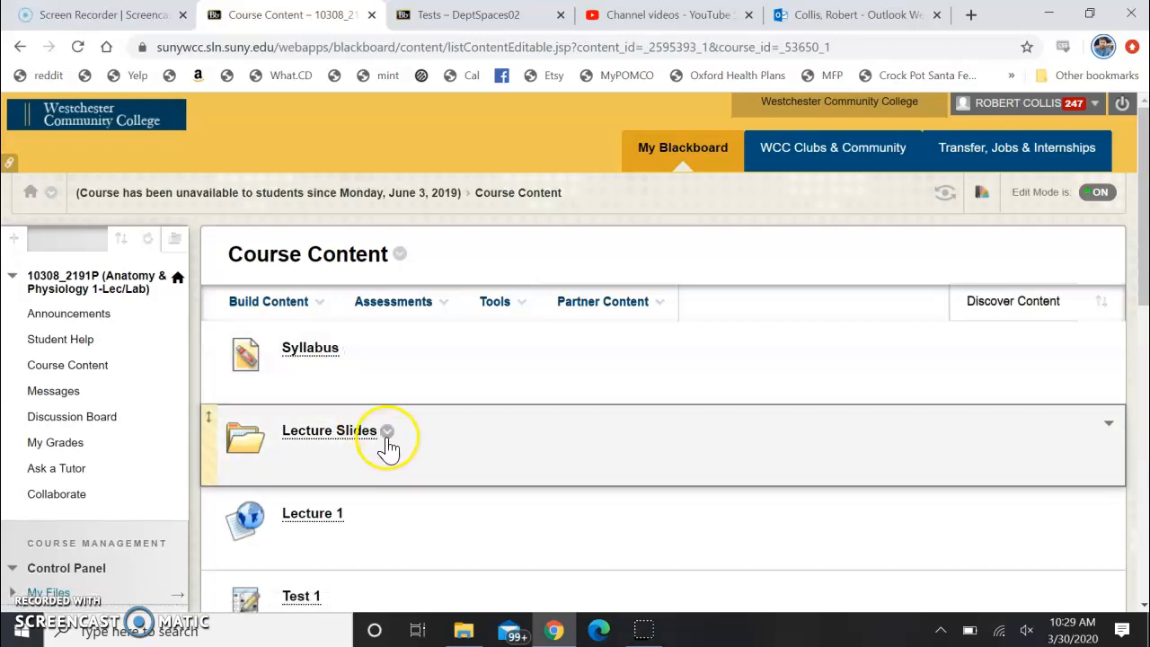
pyautogui.click(390, 432)
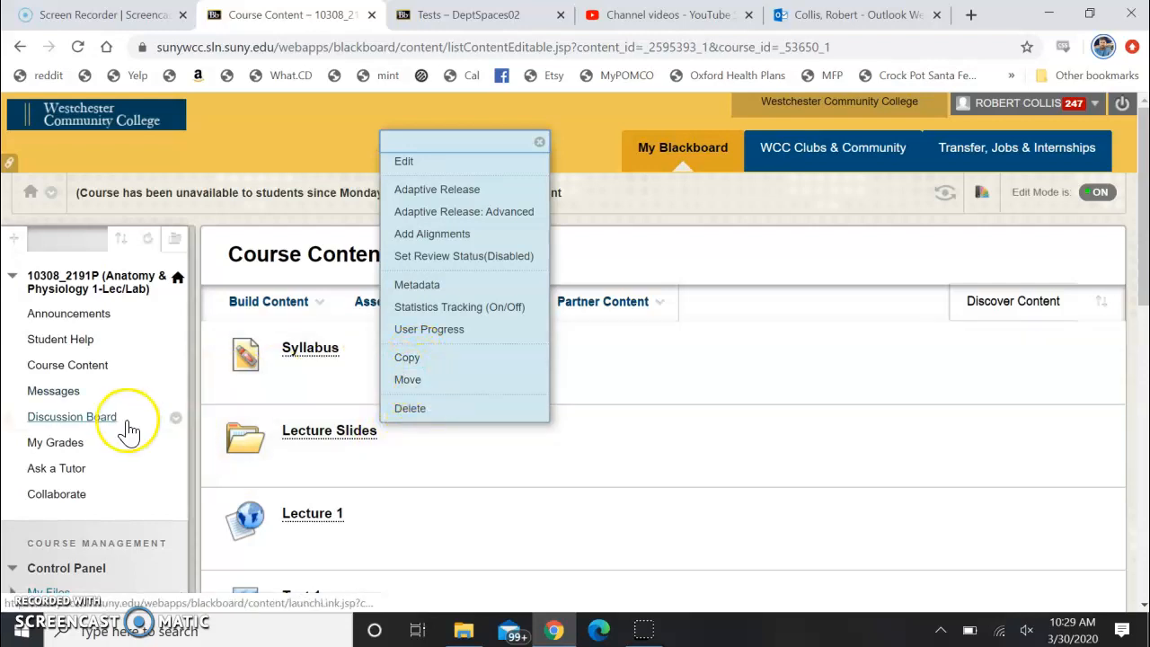
pyautogui.click(245, 219)
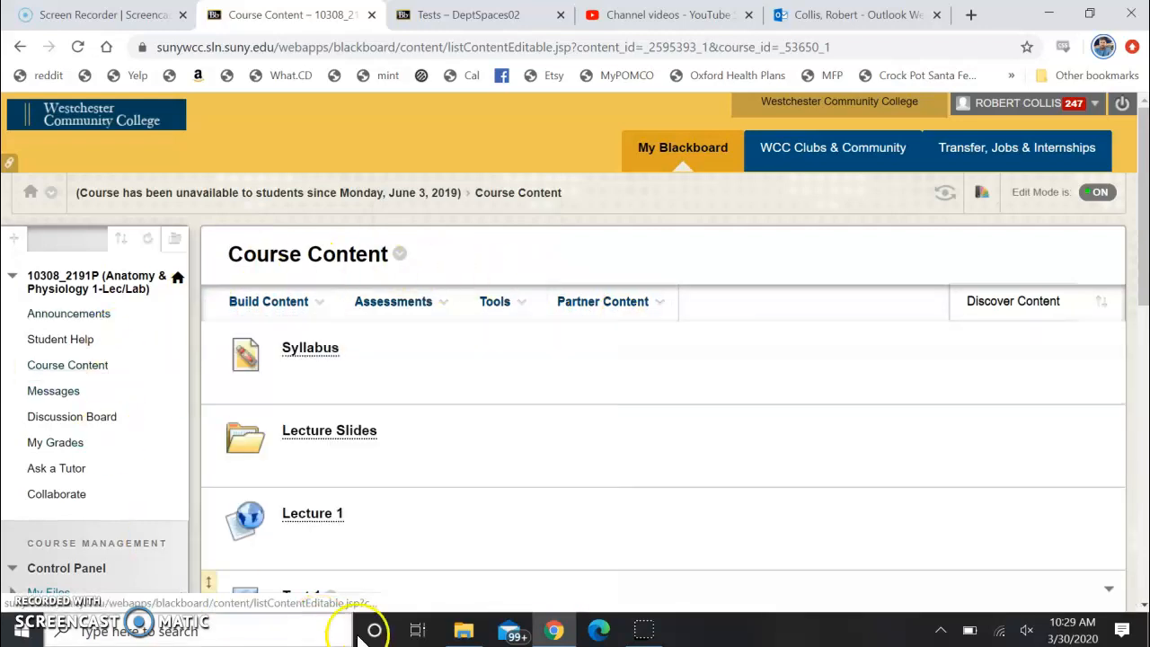
# Open the course's list of tests through the Tests, Surveys, and Pools course tool
pyautogui.scroll(-1, 554, 579)
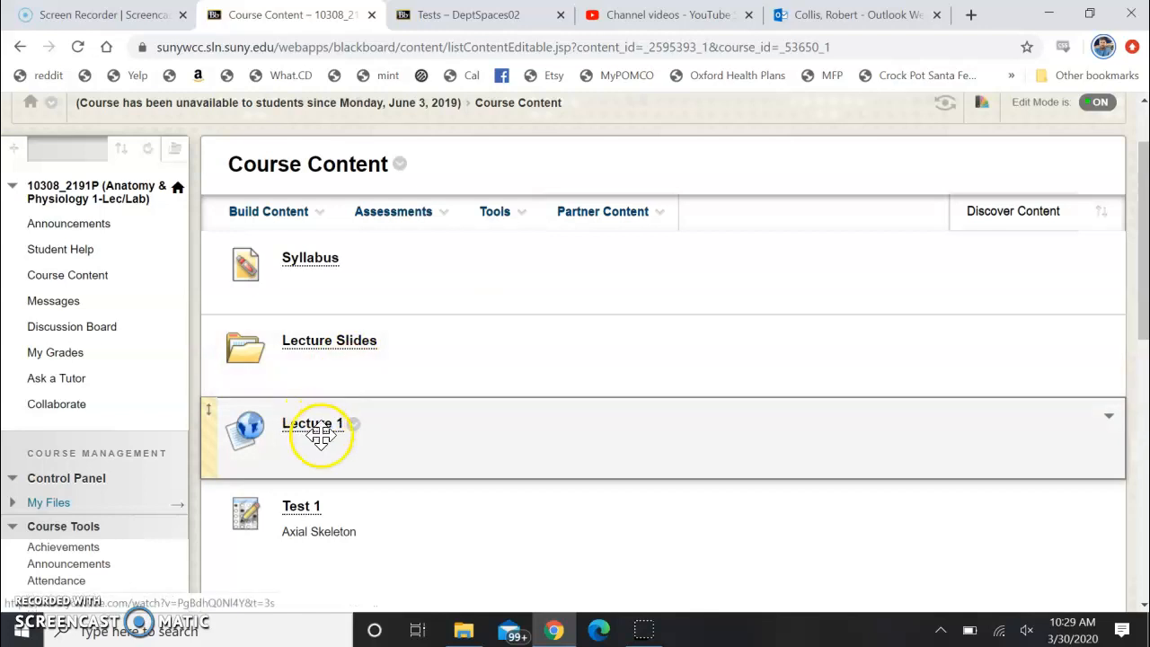
pyautogui.scroll(-1, 366, 506)
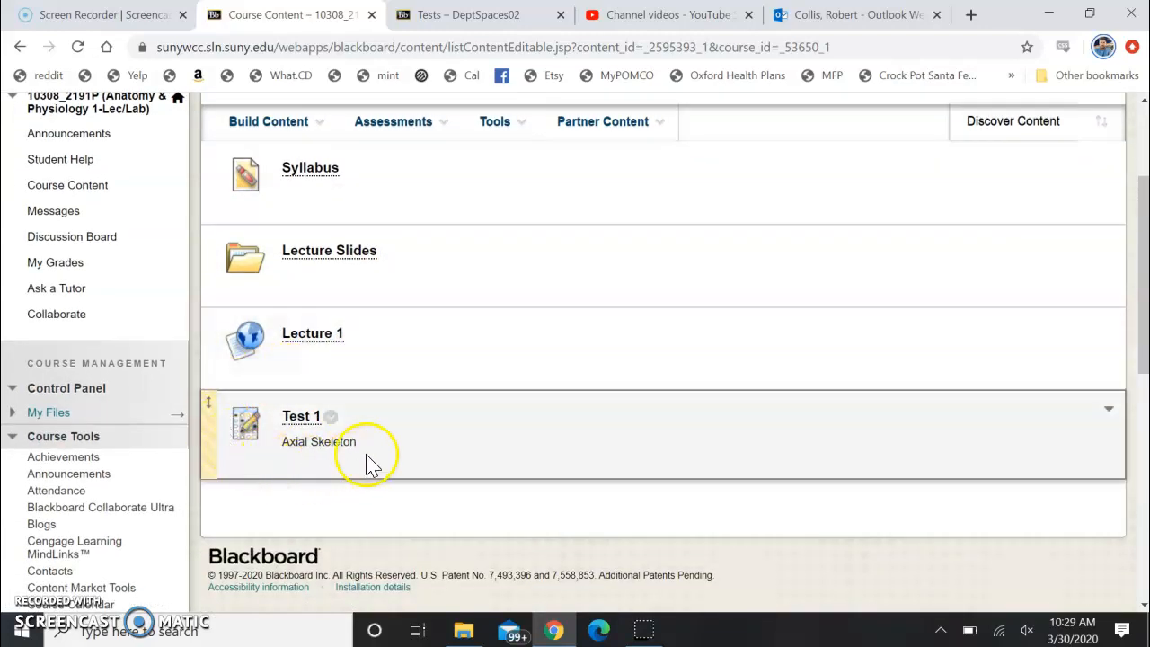
pyautogui.scroll(-3, 260, 472)
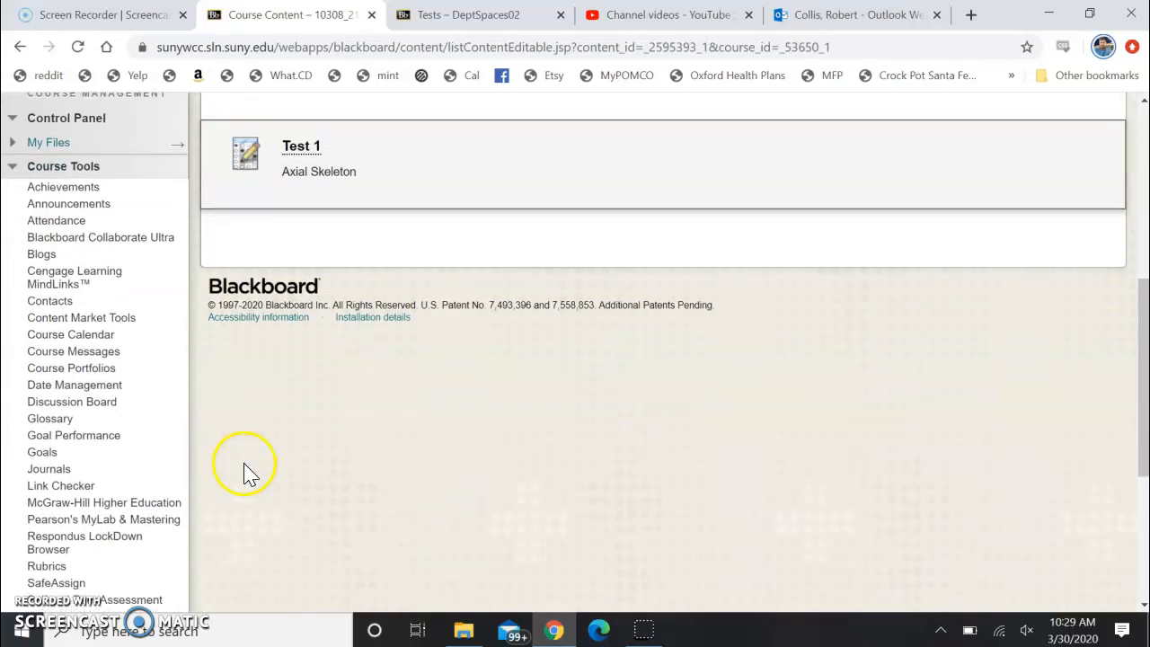
pyautogui.scroll(-4, 93, 305)
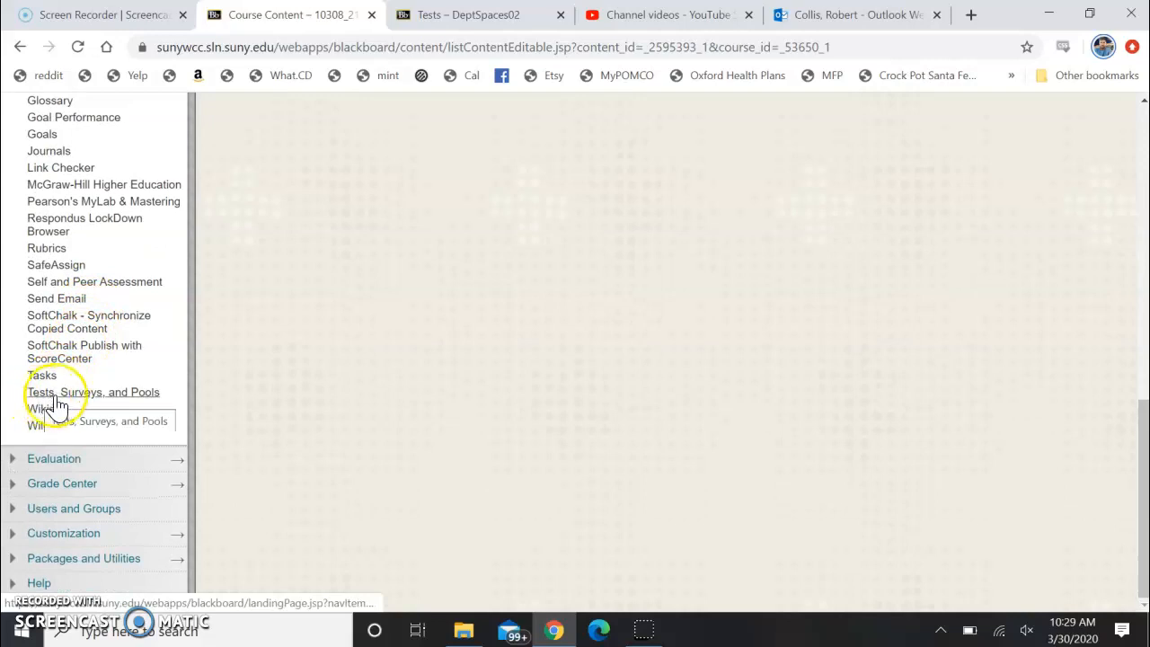
pyautogui.click(127, 395)
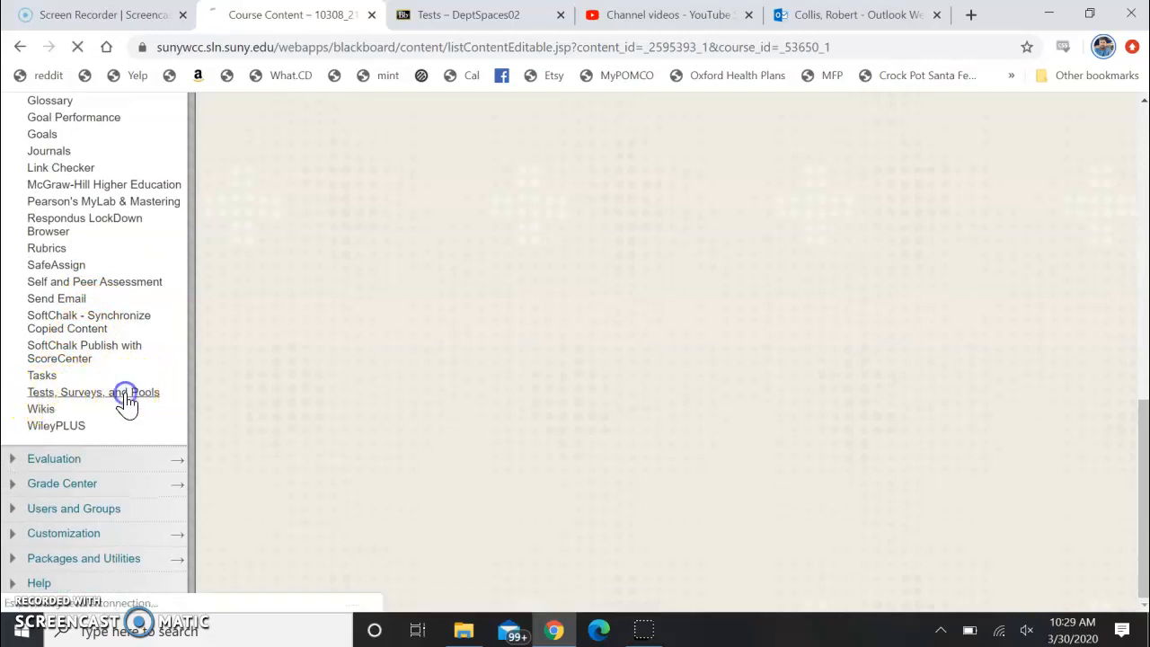
pyautogui.click(241, 325)
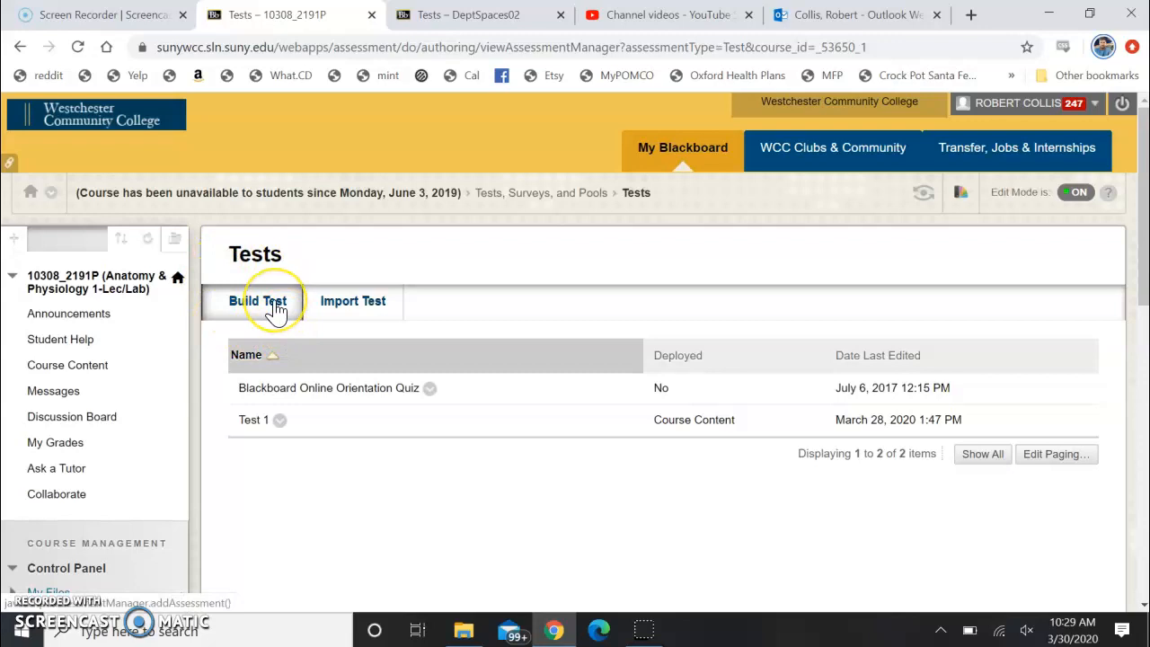
# Open Test 1 for editing to review its questions, and return to the list of tests
pyautogui.click(279, 420)
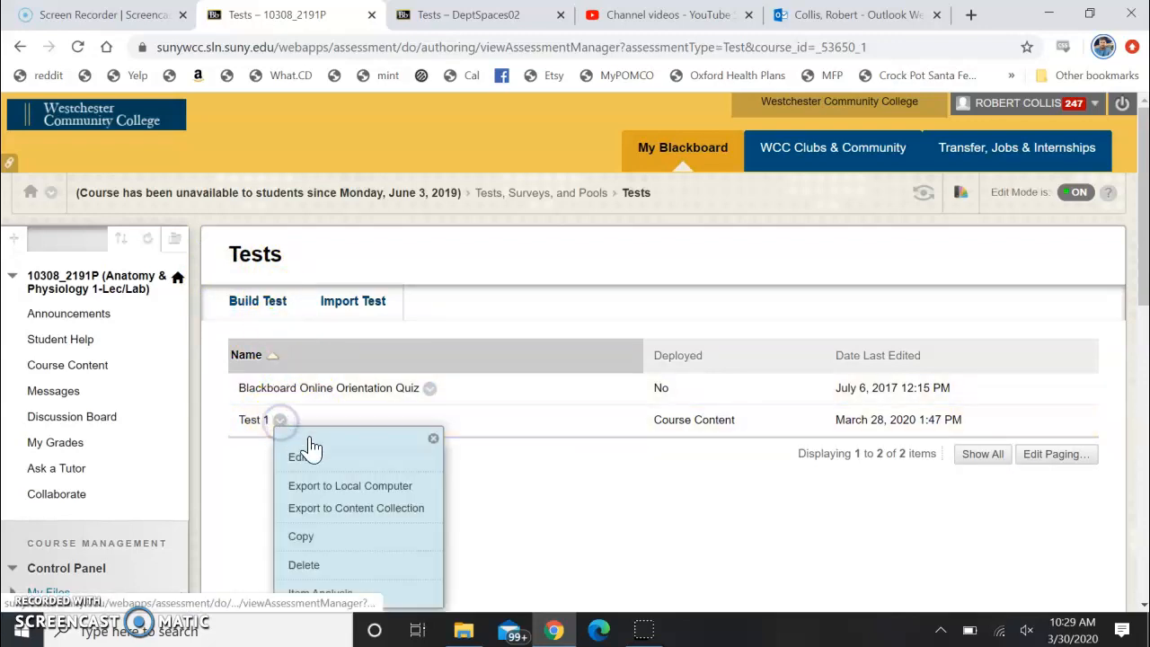
pyautogui.click(342, 466)
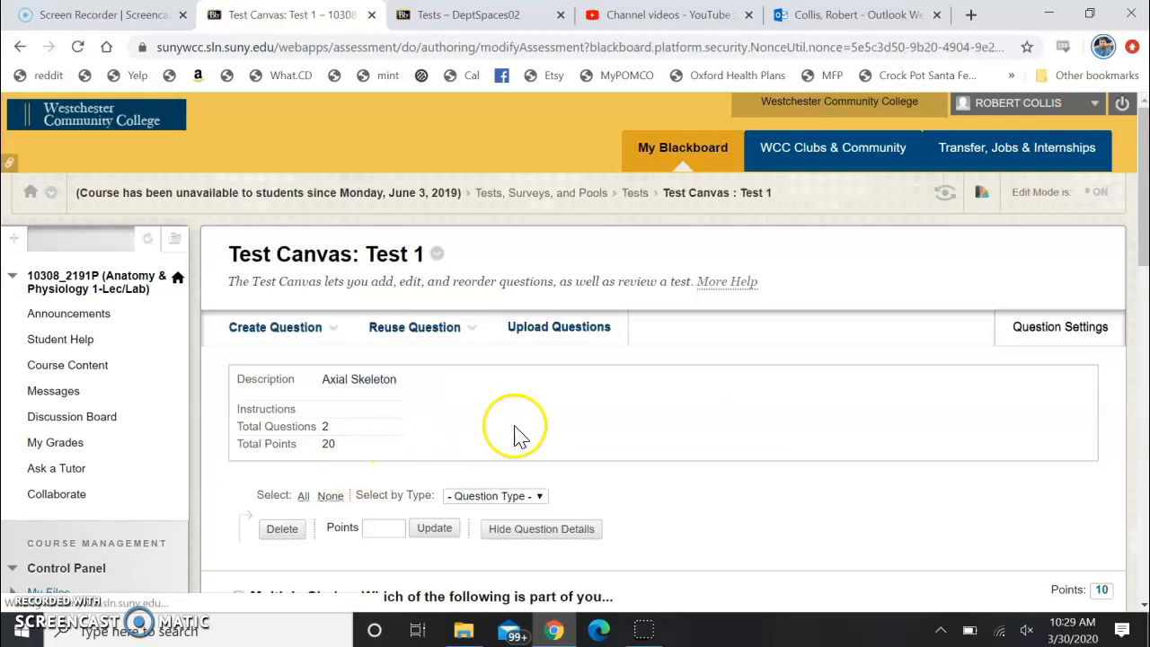
pyautogui.scroll(-3, 558, 373)
pyautogui.scroll(-5, 559, 373)
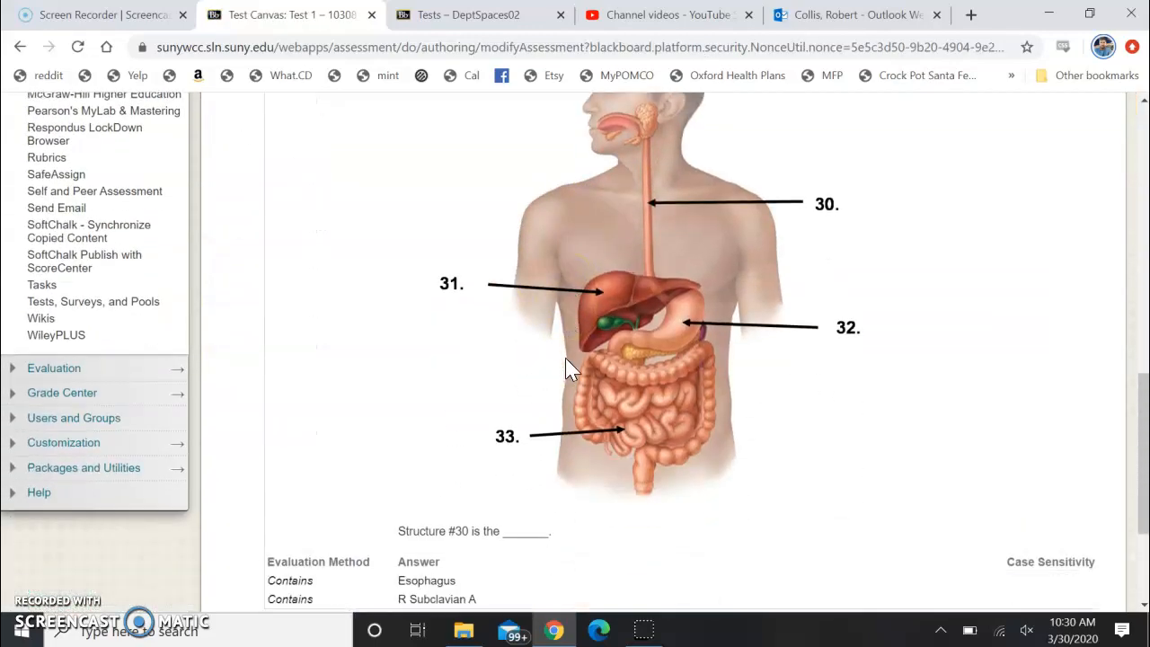
pyautogui.scroll(2, 566, 368)
pyautogui.scroll(5, 566, 368)
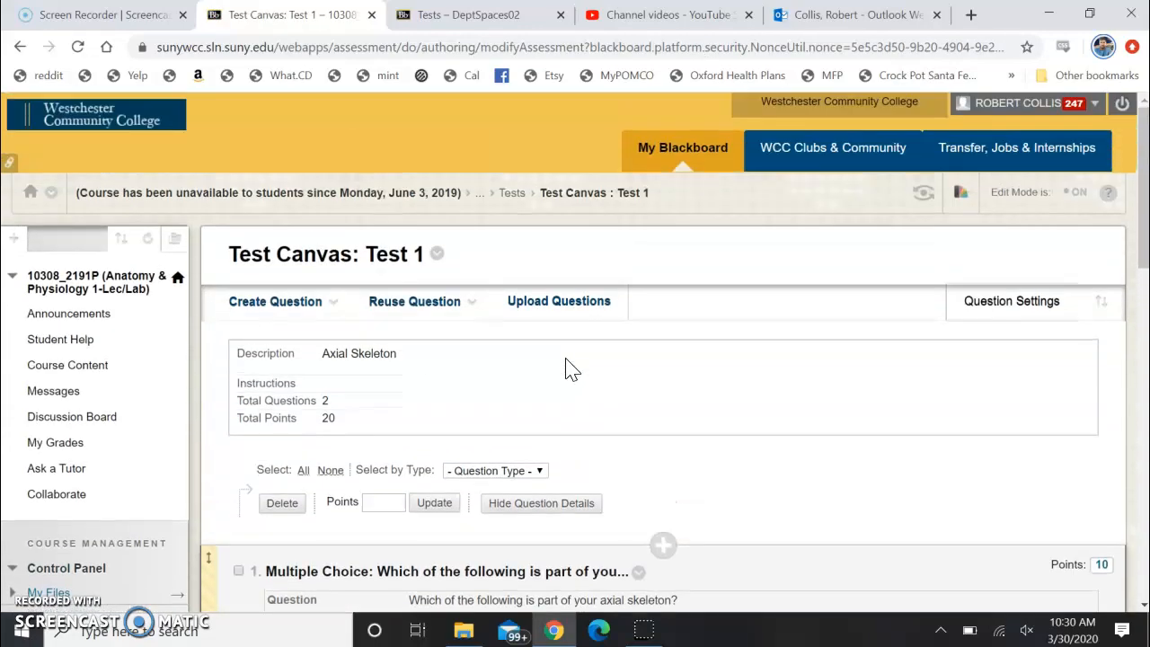
pyautogui.click(411, 313)
pyautogui.click(512, 194)
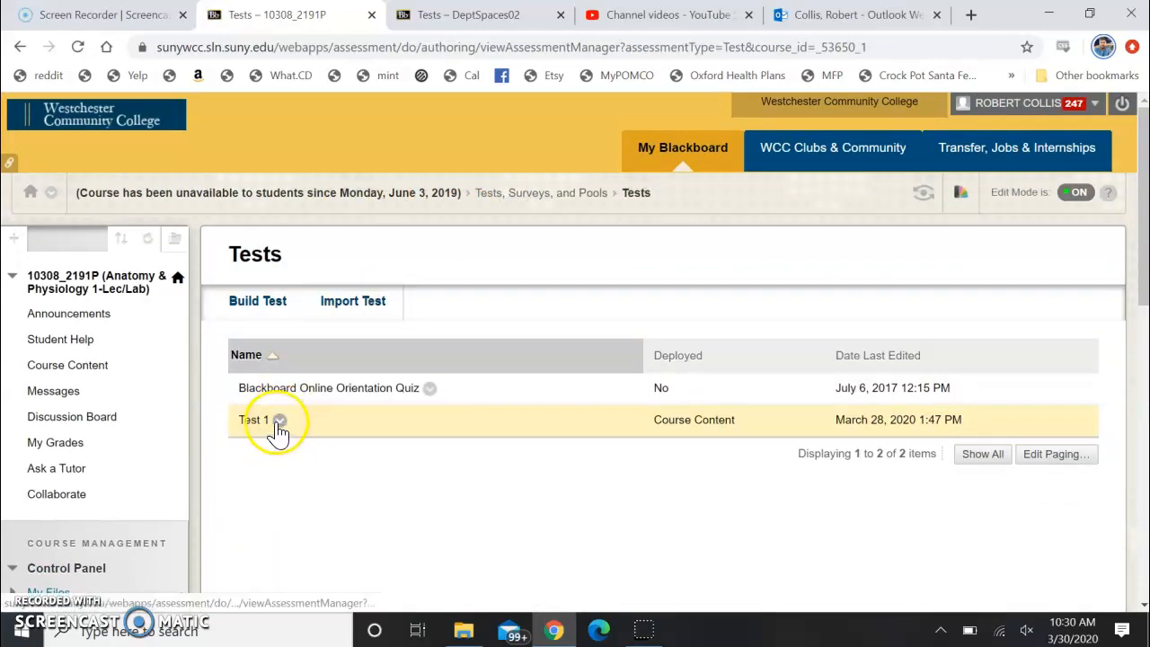
# Export Test 1 to the local computer and check the contents of the downloaded zip file
pyautogui.click(280, 421)
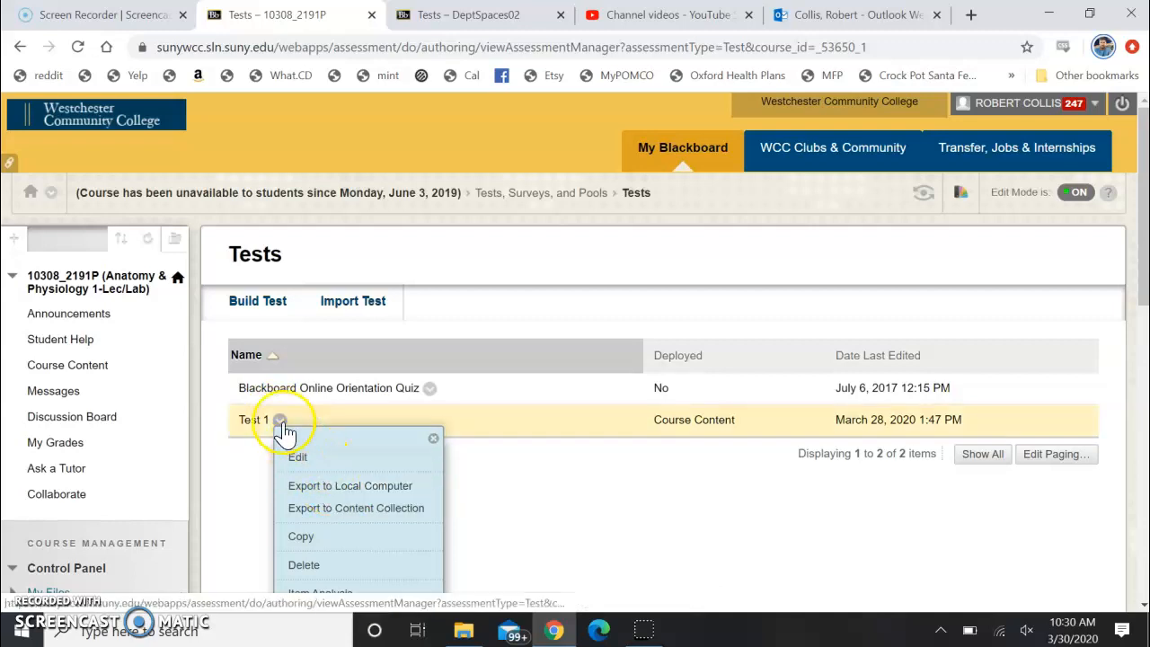
pyautogui.click(239, 455)
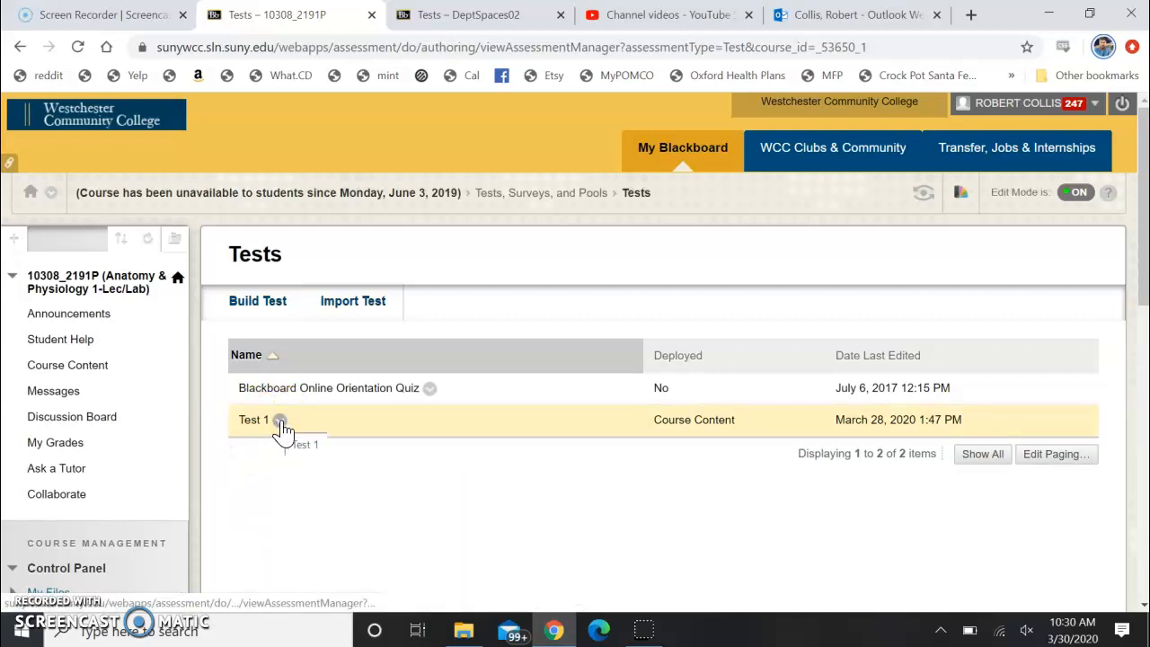
pyautogui.click(279, 422)
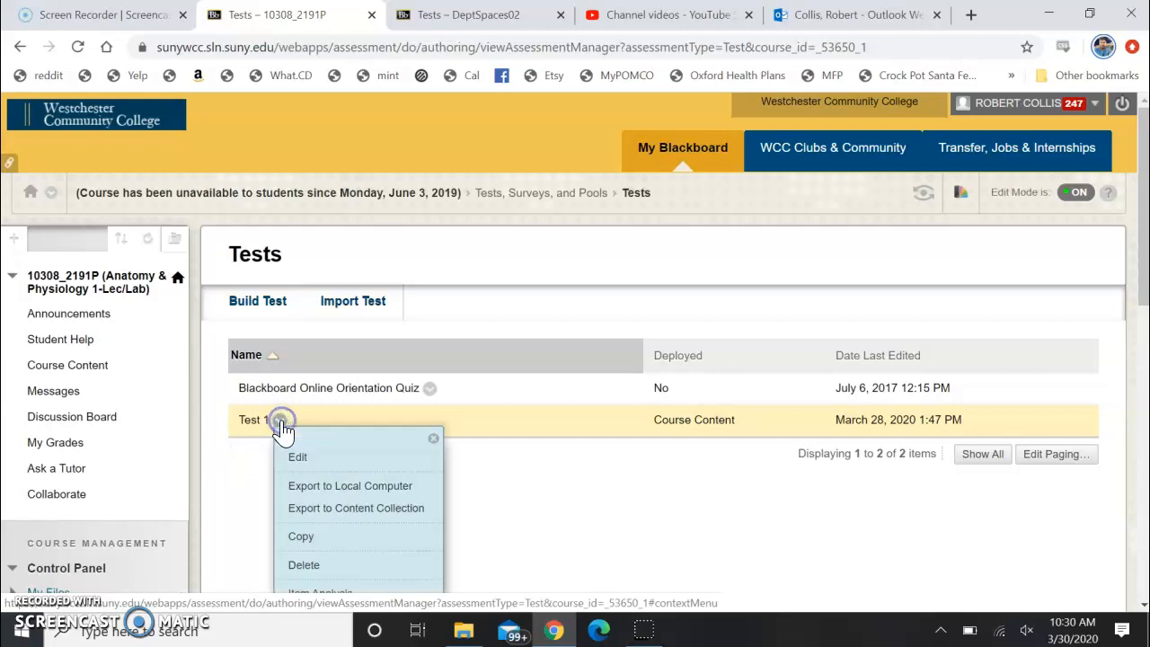
pyautogui.click(328, 489)
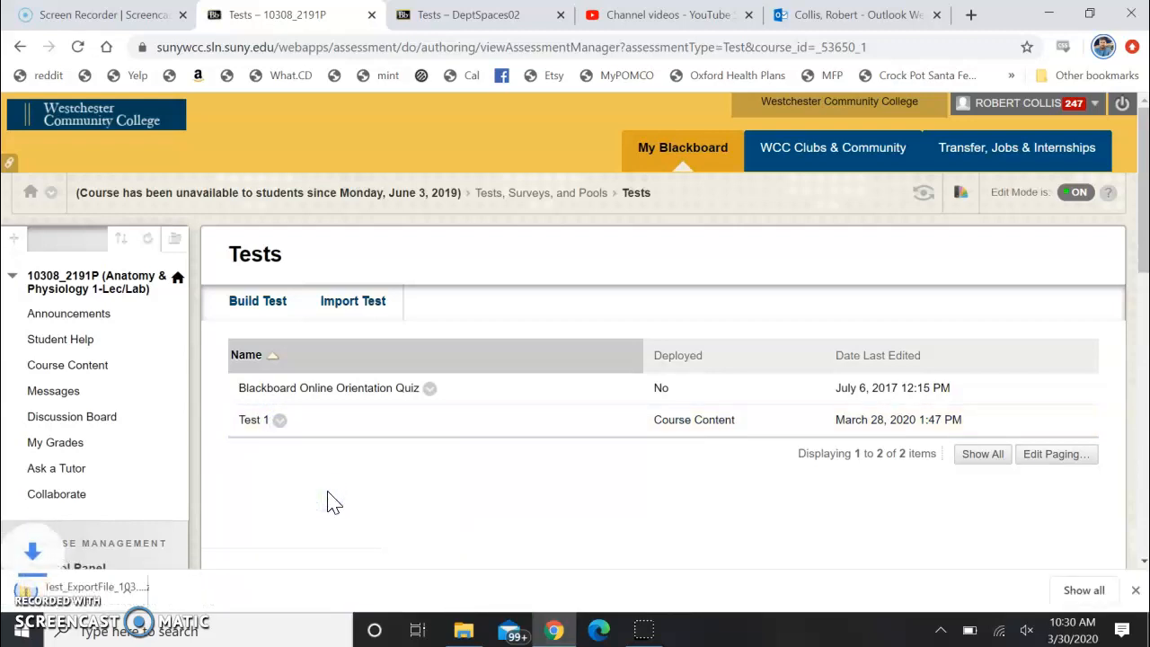
pyautogui.click(87, 594)
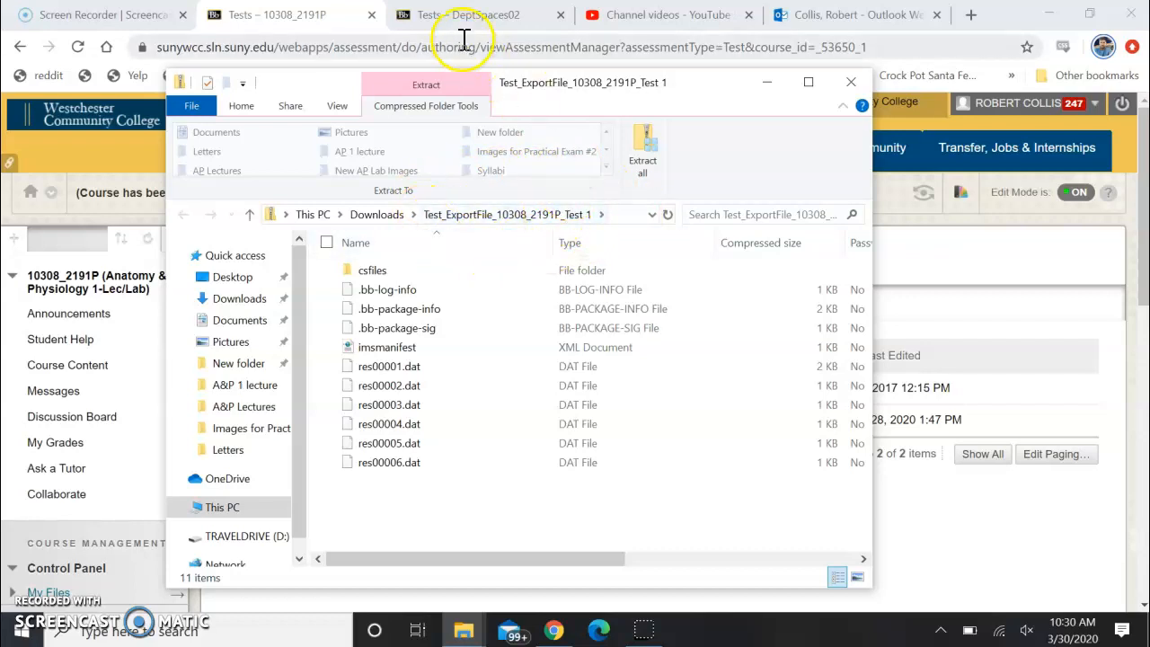
pyautogui.click(333, 20)
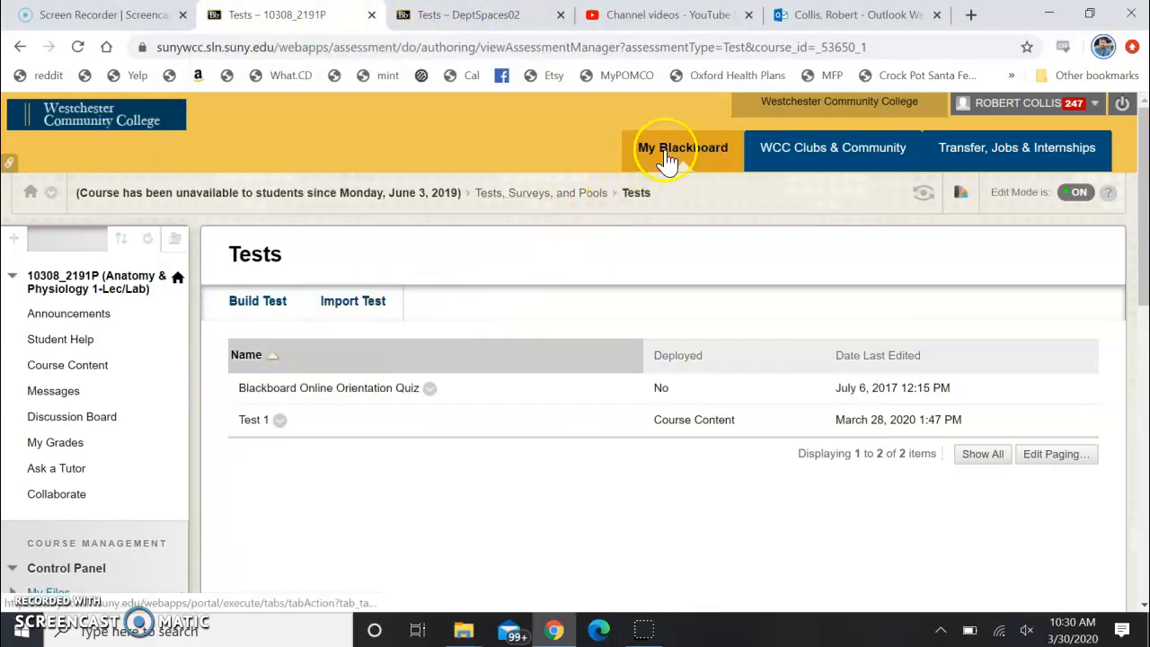
# Switch to the DeptSpaces02 (Biology Department) course and look over its Course Content page
pyautogui.click(467, 22)
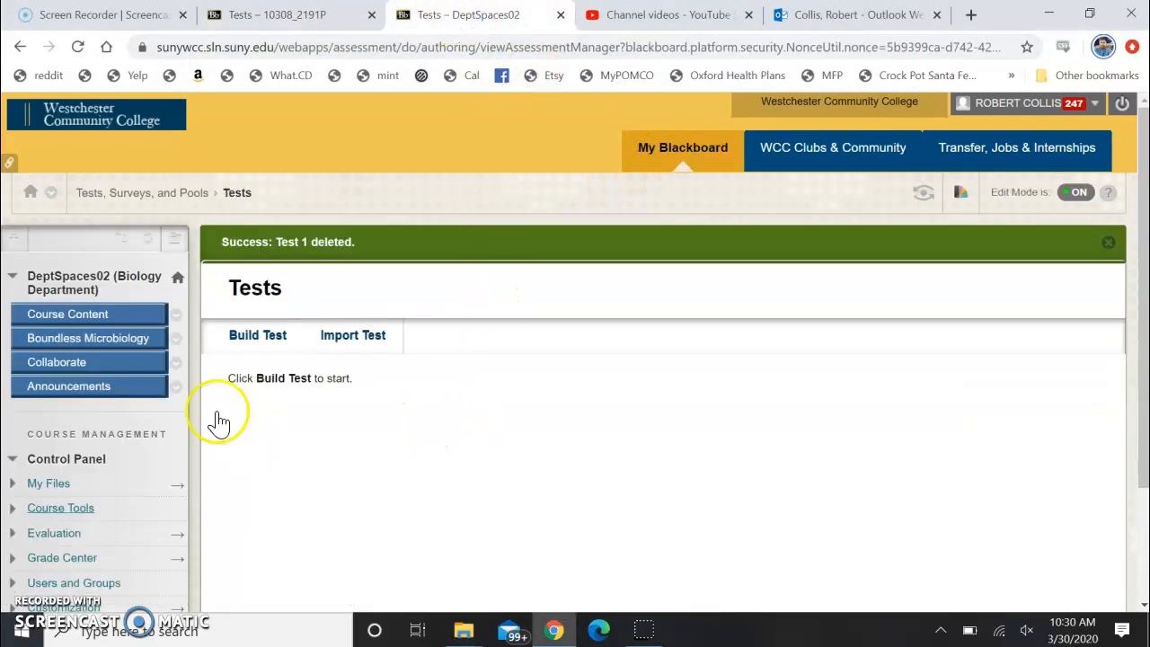
pyautogui.click(176, 278)
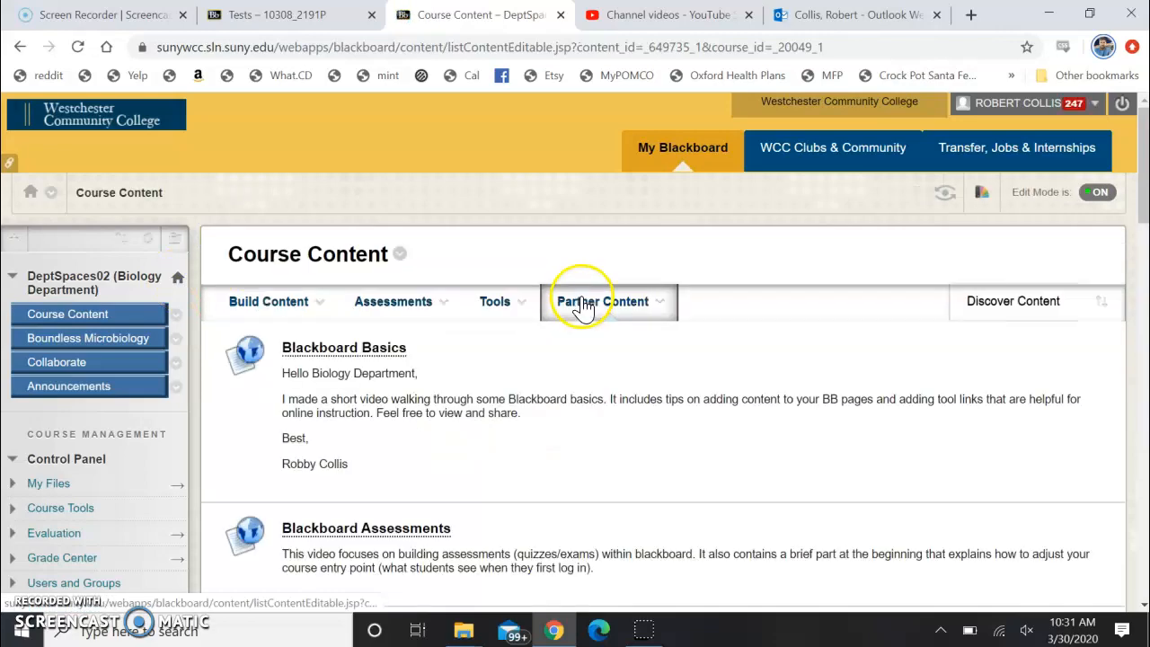
pyautogui.scroll(-4, 377, 332)
pyautogui.scroll(-4, 350, 364)
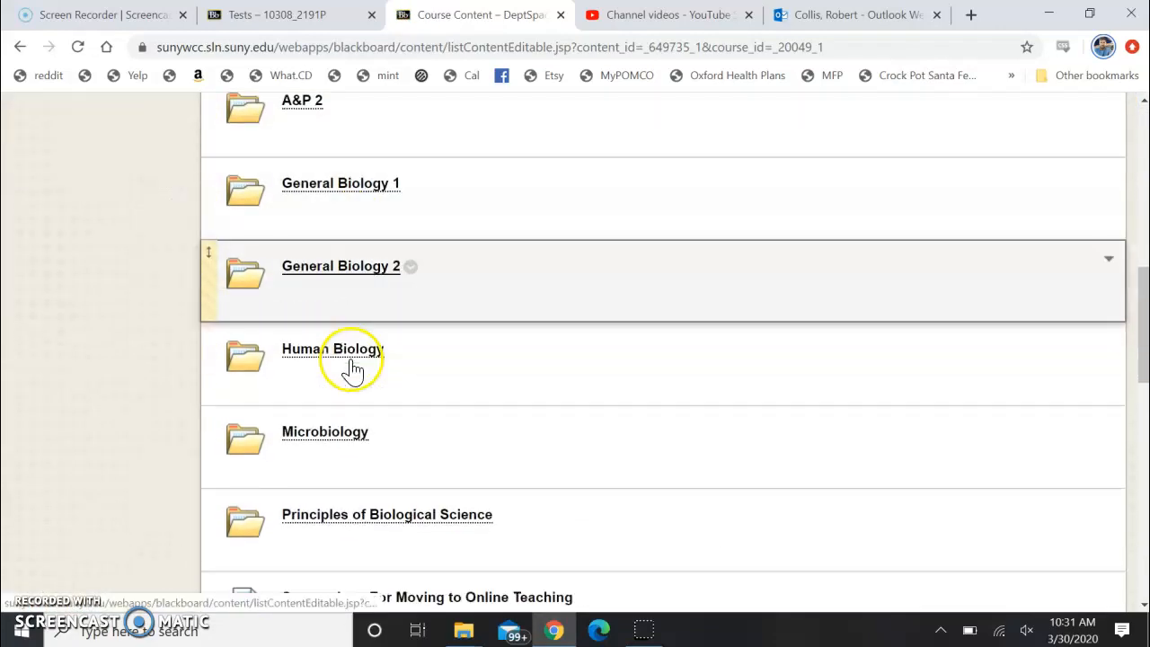
pyautogui.scroll(6, 351, 368)
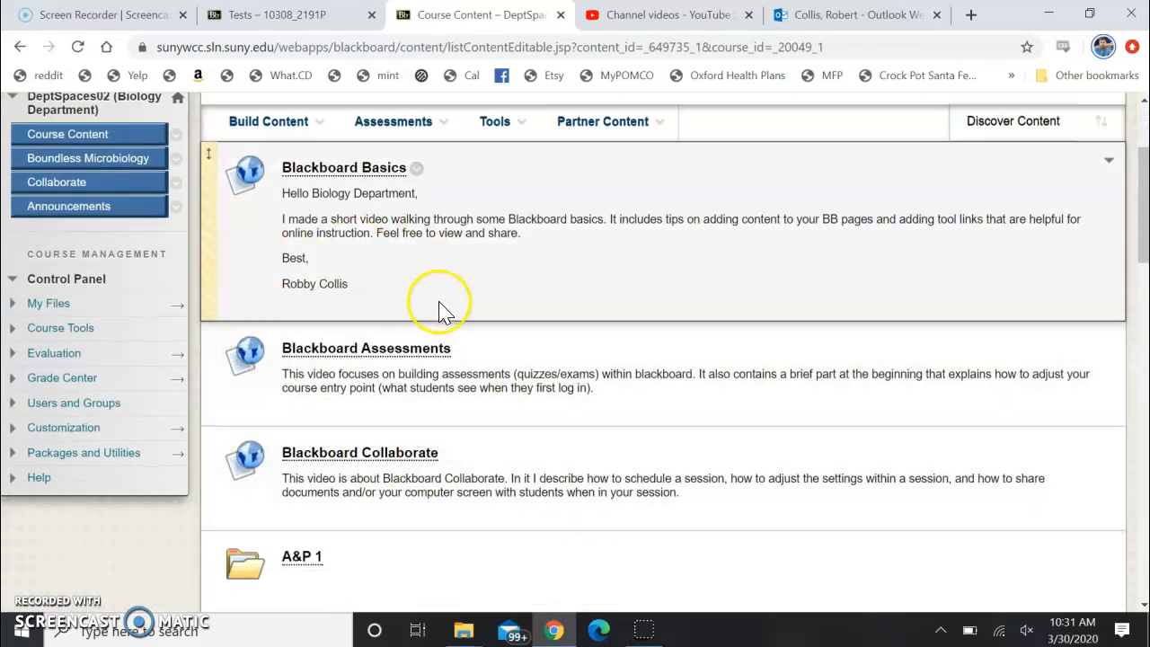
pyautogui.scroll(3, 441, 306)
pyautogui.click(393, 300)
pyautogui.click(474, 492)
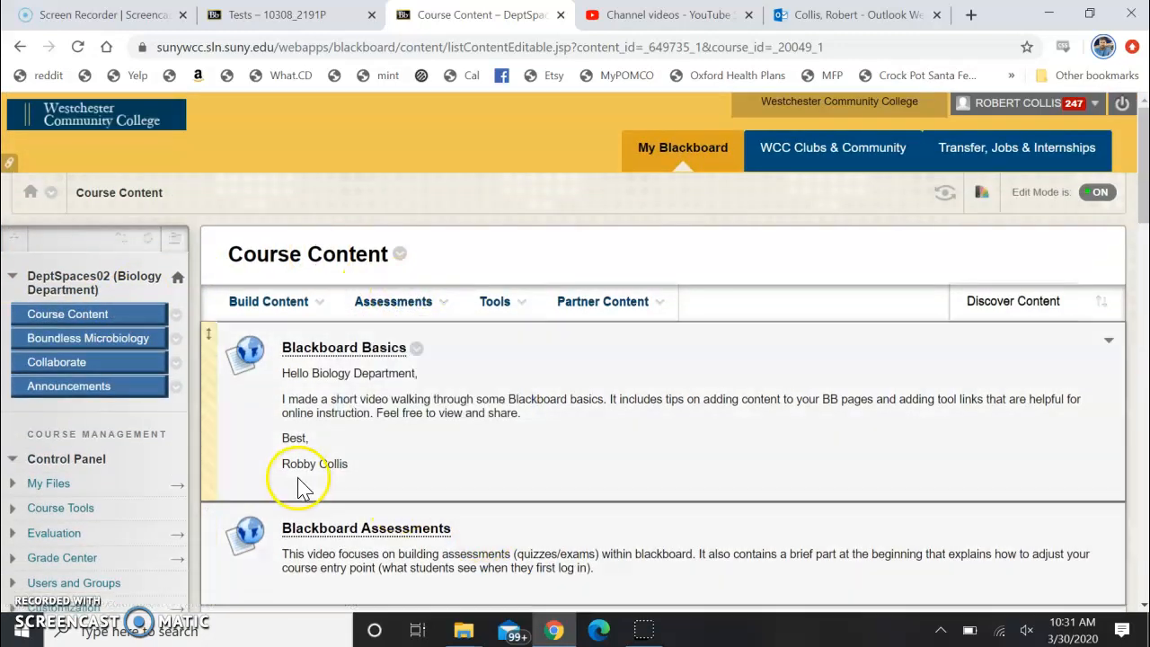
# Open the DeptSpaces02 course's list of tests through the Tests, Surveys, and Pools course tool
pyautogui.scroll(-2, 303, 483)
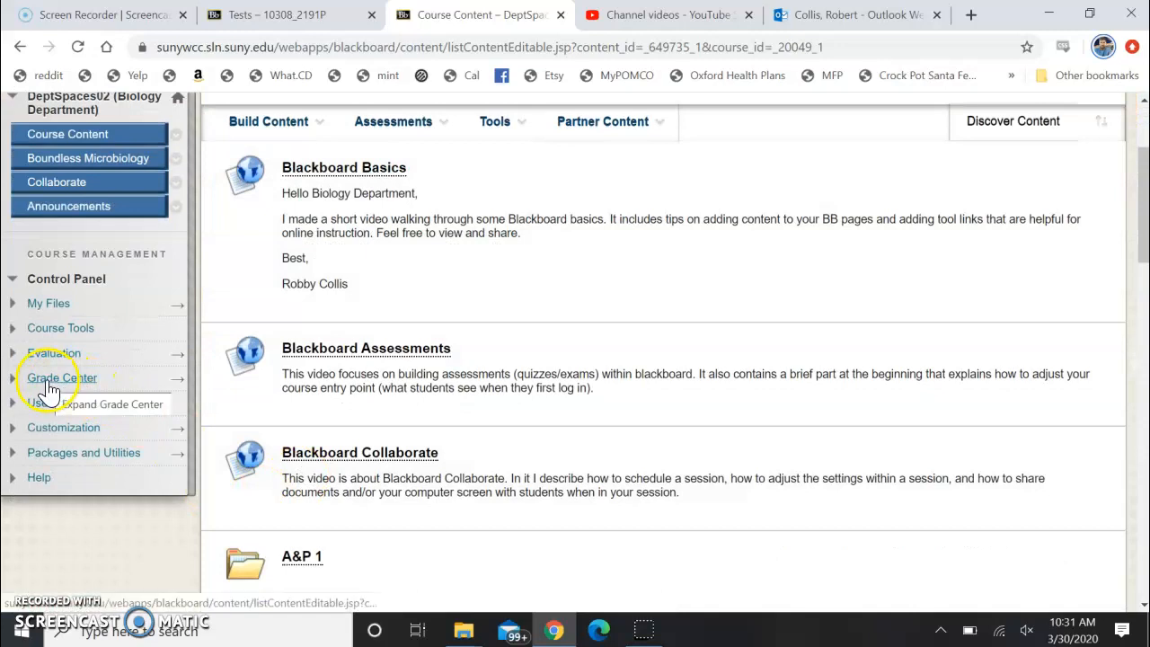
pyautogui.click(58, 330)
pyautogui.scroll(-5, 58, 340)
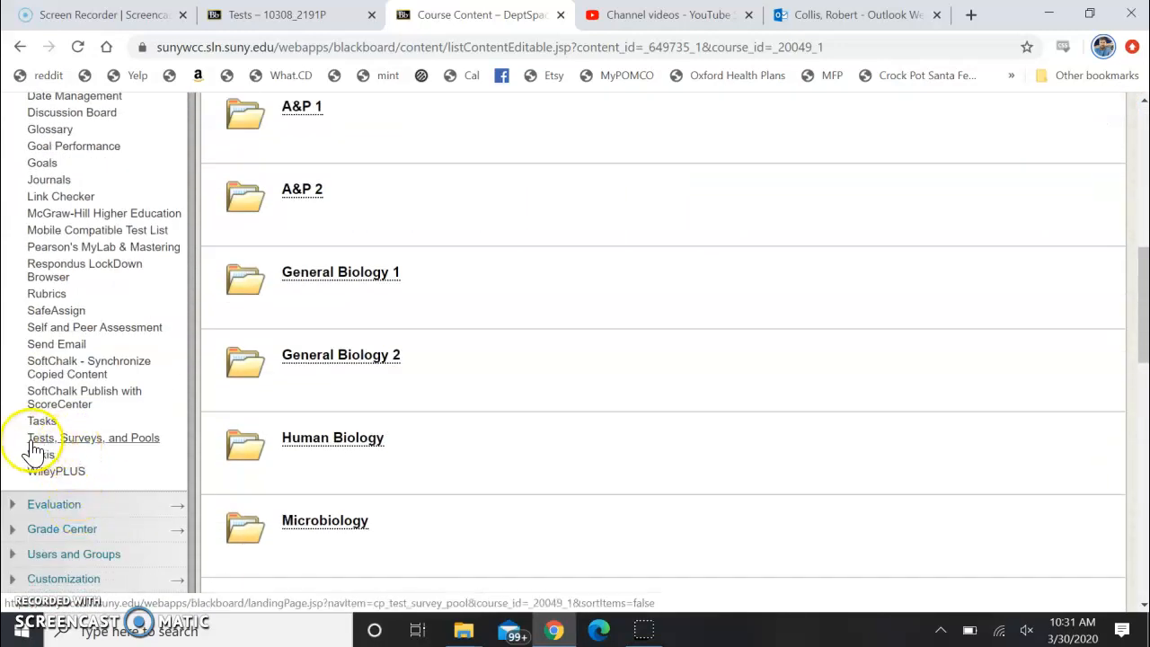
pyautogui.click(75, 438)
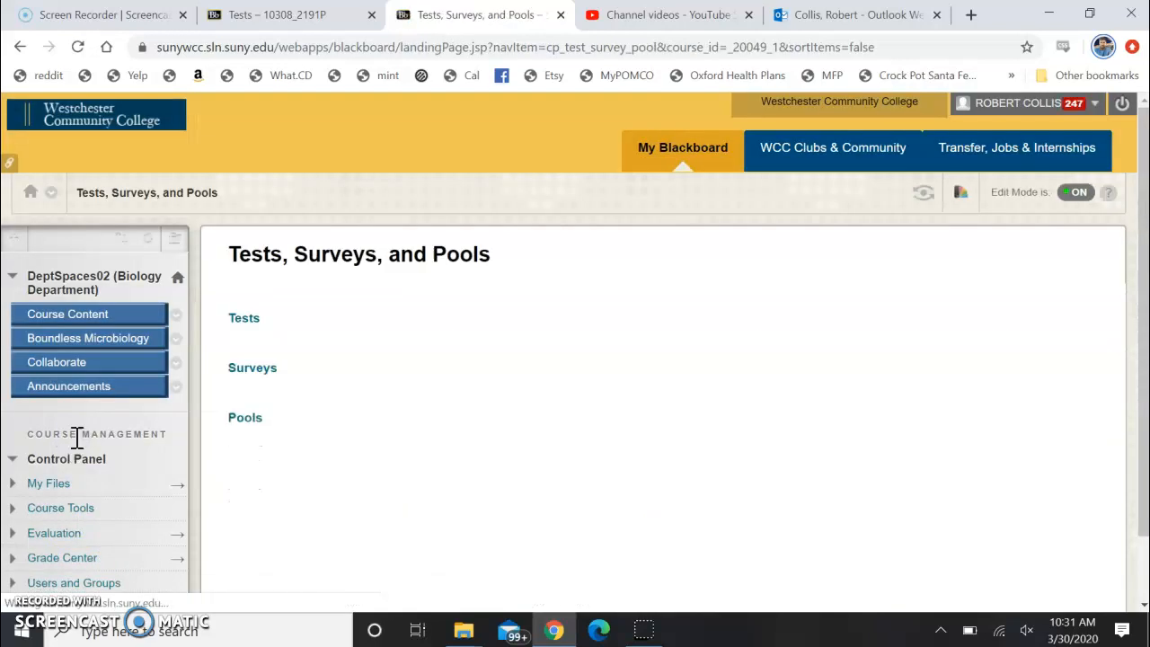
pyautogui.click(245, 319)
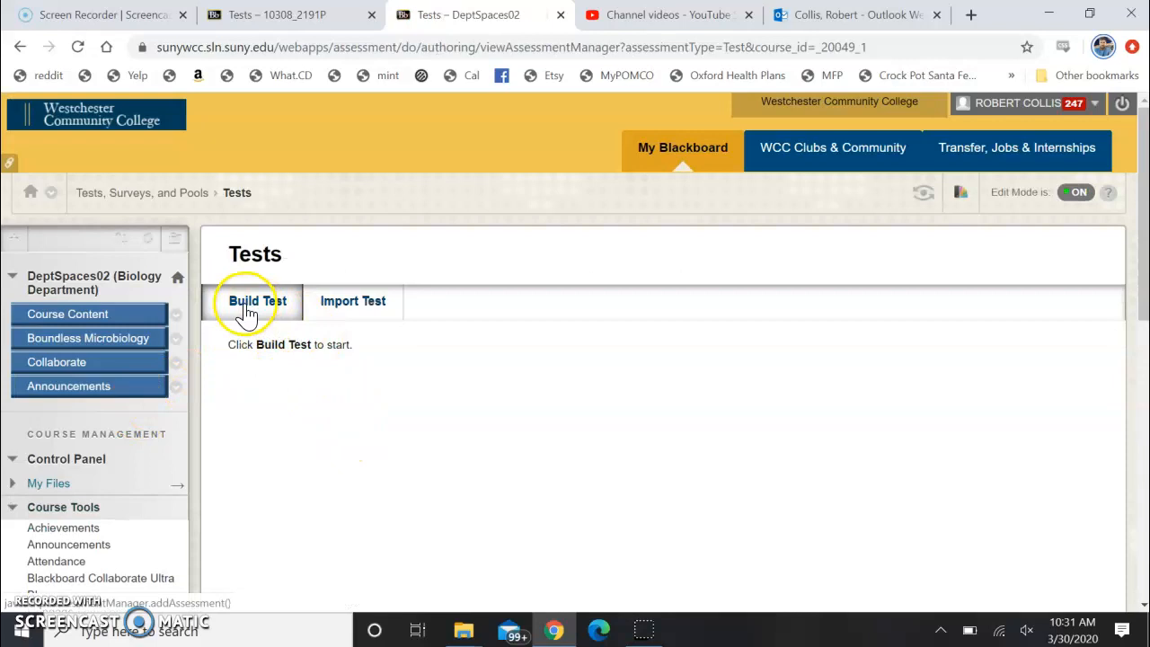
# Import the exported test package Test_ExportFile_10308_2191P_Test 1.zip from the computer's Downloads folder into the DeptSpaces02 course
pyautogui.click(370, 315)
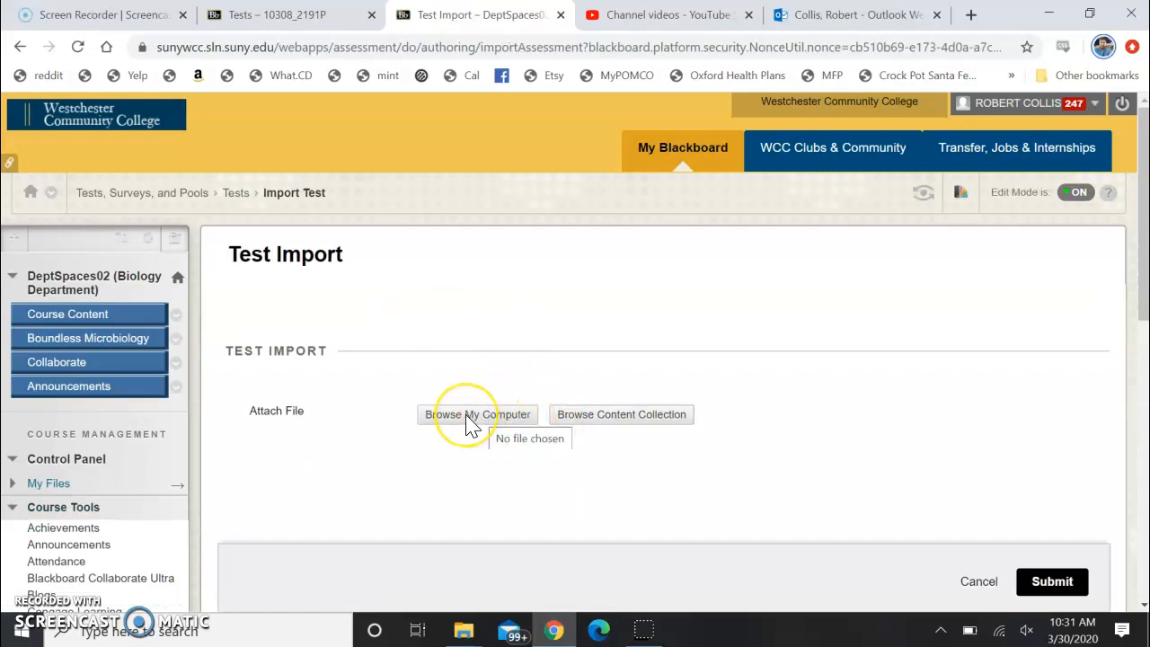
pyautogui.click(476, 418)
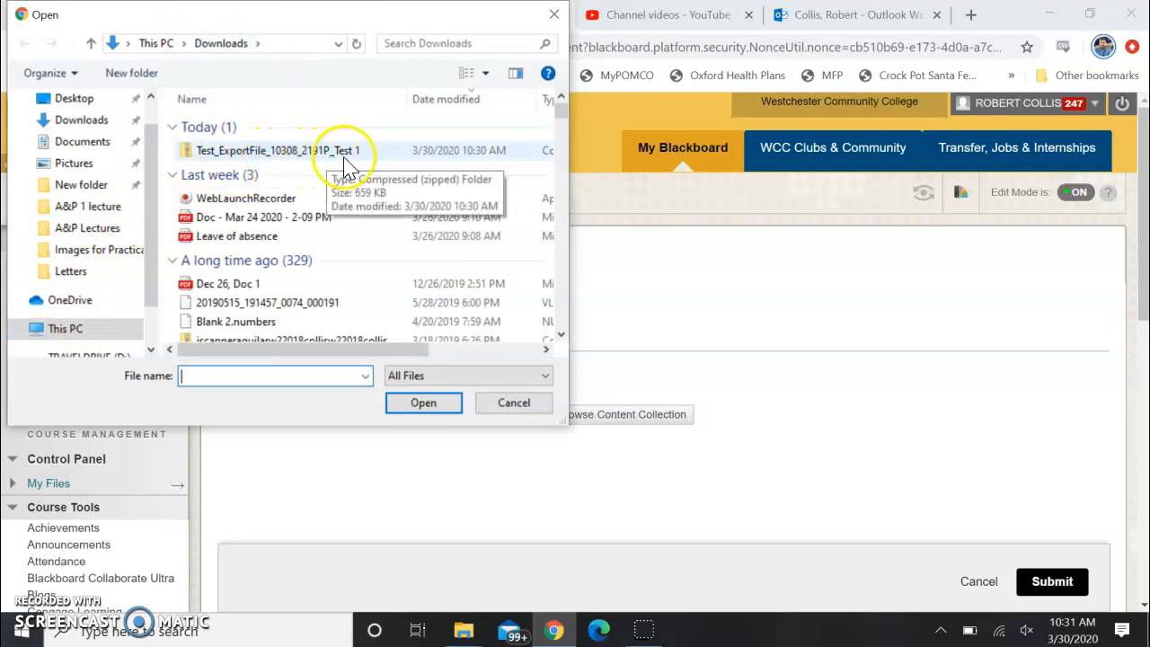
pyautogui.click(269, 151)
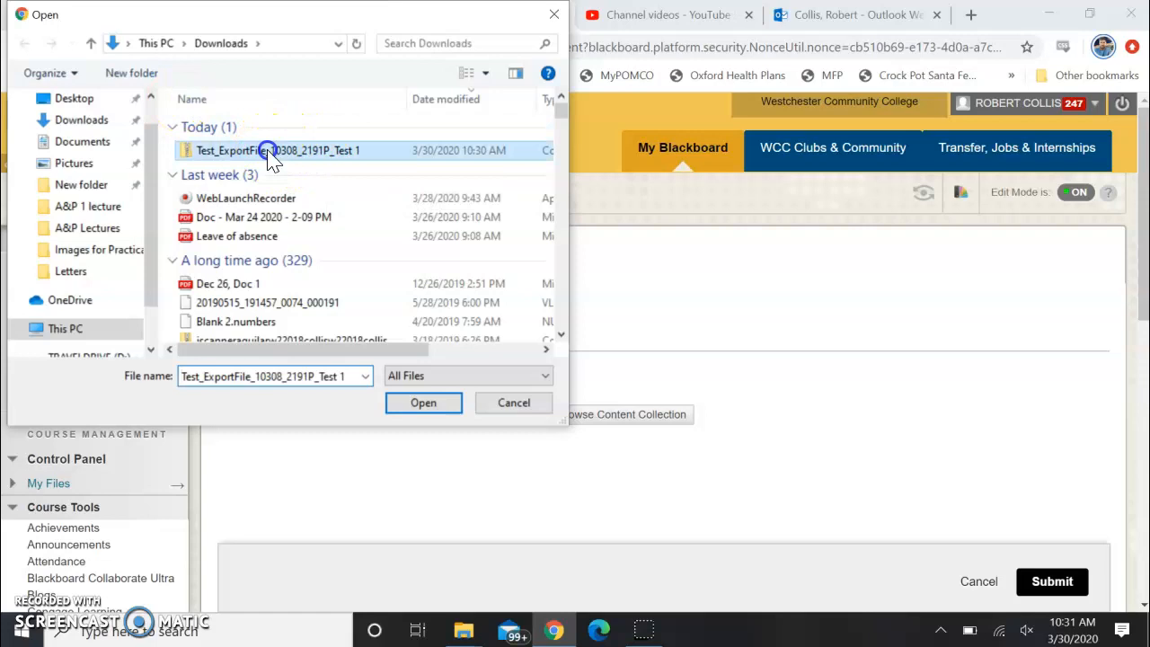
pyautogui.click(423, 404)
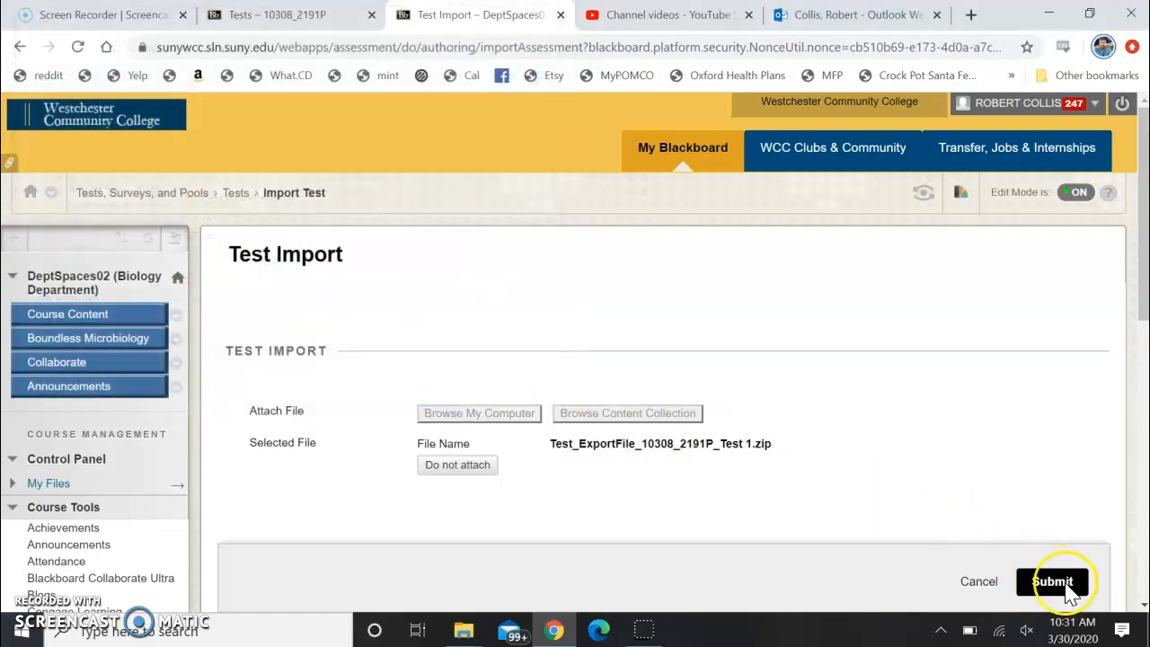
pyautogui.click(1052, 582)
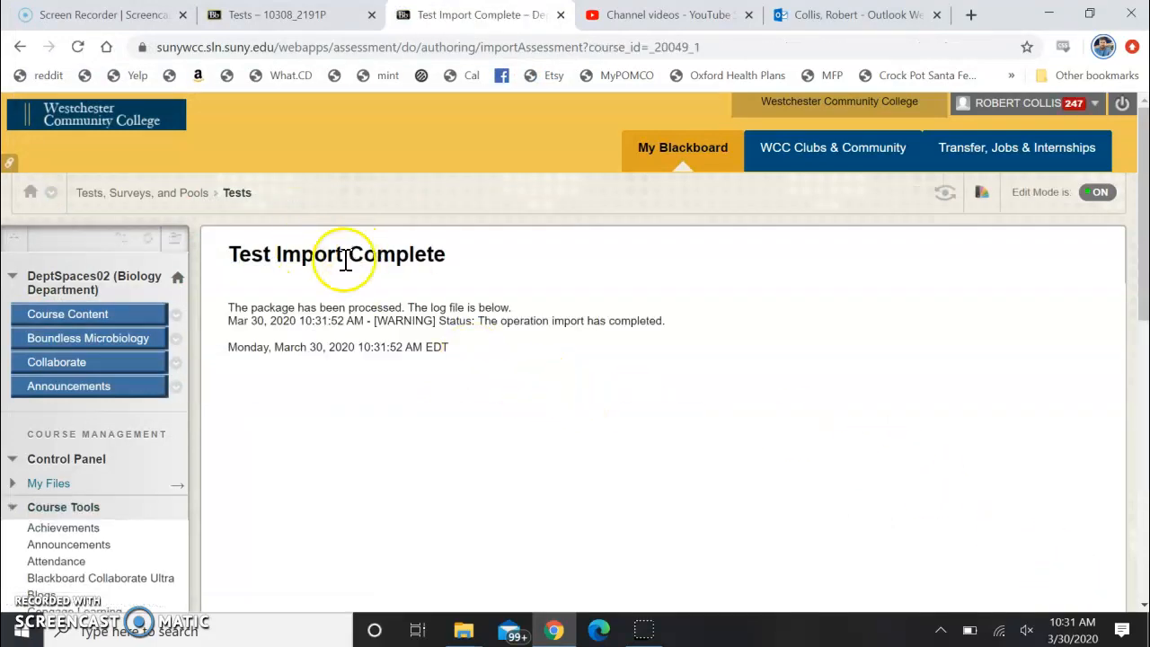
# Return to the DeptSpaces02 course's list of tests through Tests, Surveys, and Pools to check for the imported test
pyautogui.scroll(-2, 413, 267)
pyautogui.scroll(2, 414, 267)
pyautogui.scroll(-4, 413, 266)
pyautogui.scroll(-2, 413, 276)
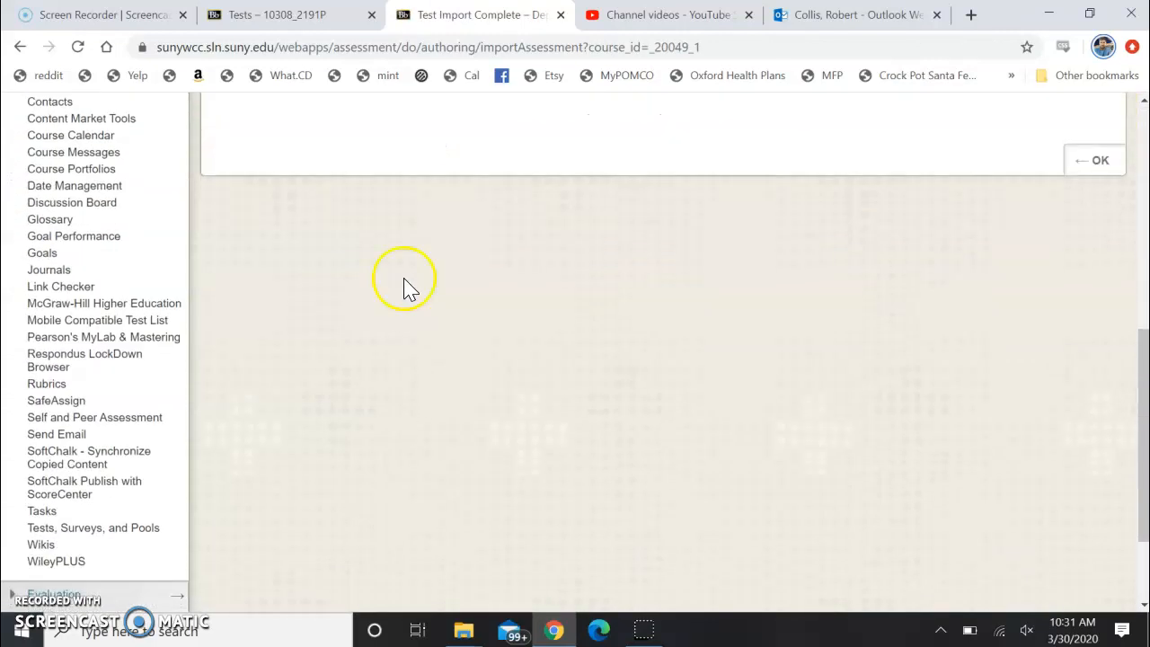
pyautogui.click(81, 532)
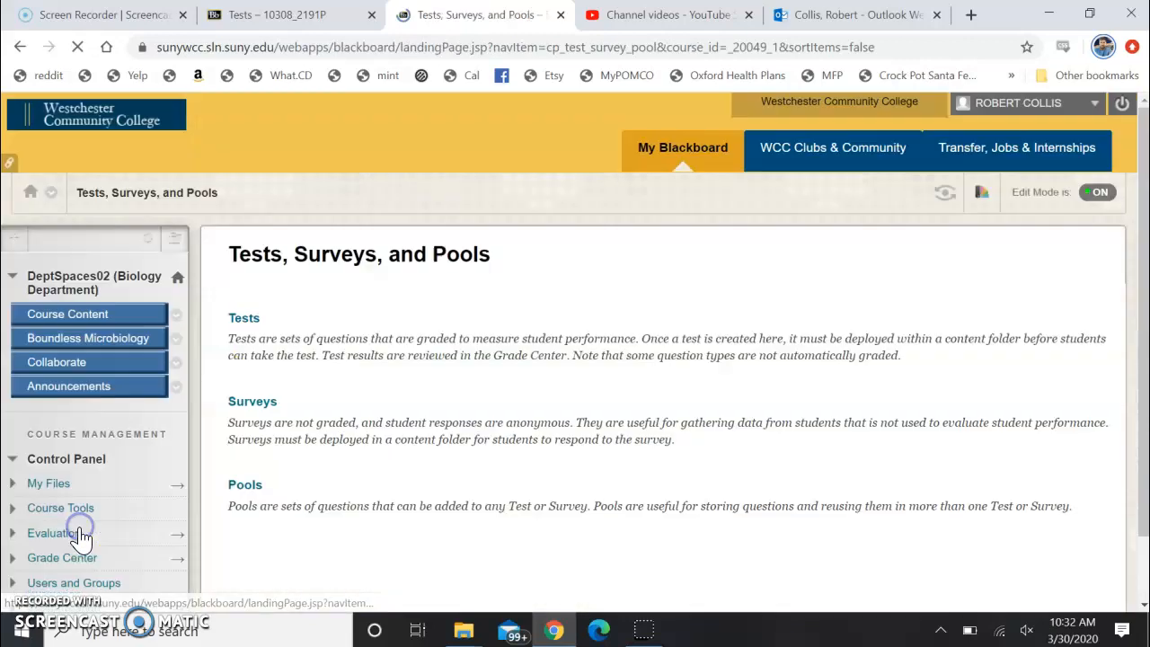
pyautogui.click(243, 319)
pyautogui.scroll(-1, 395, 301)
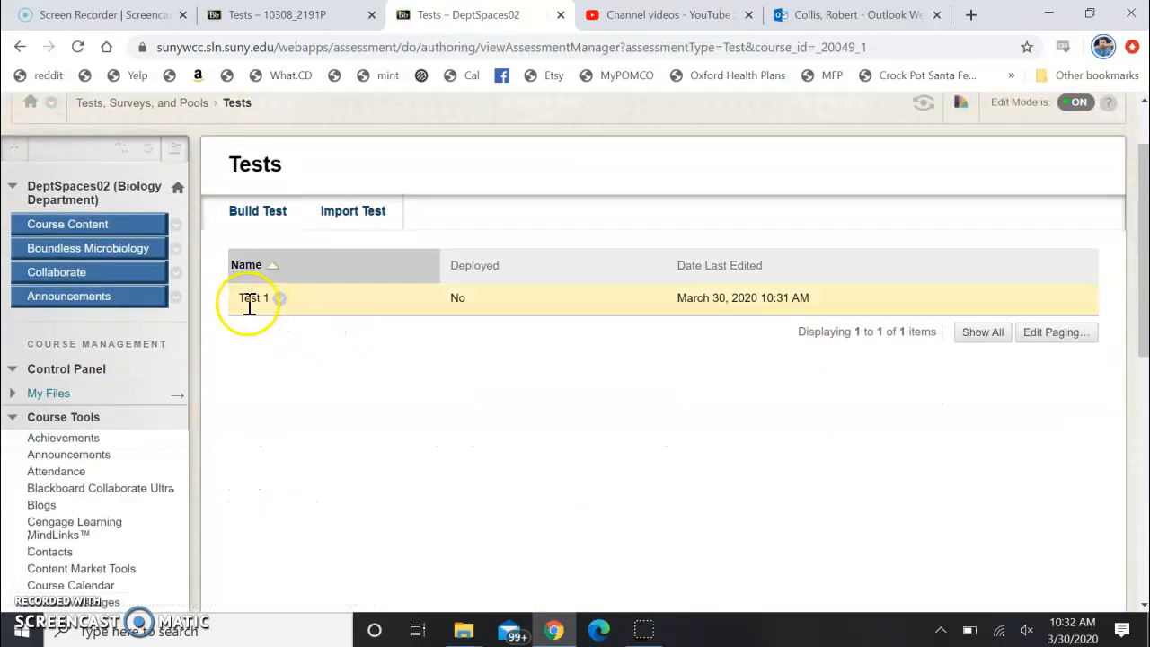
# Open the imported Test 1 for editing and look over its description and questions on the Test Canvas
pyautogui.click(279, 301)
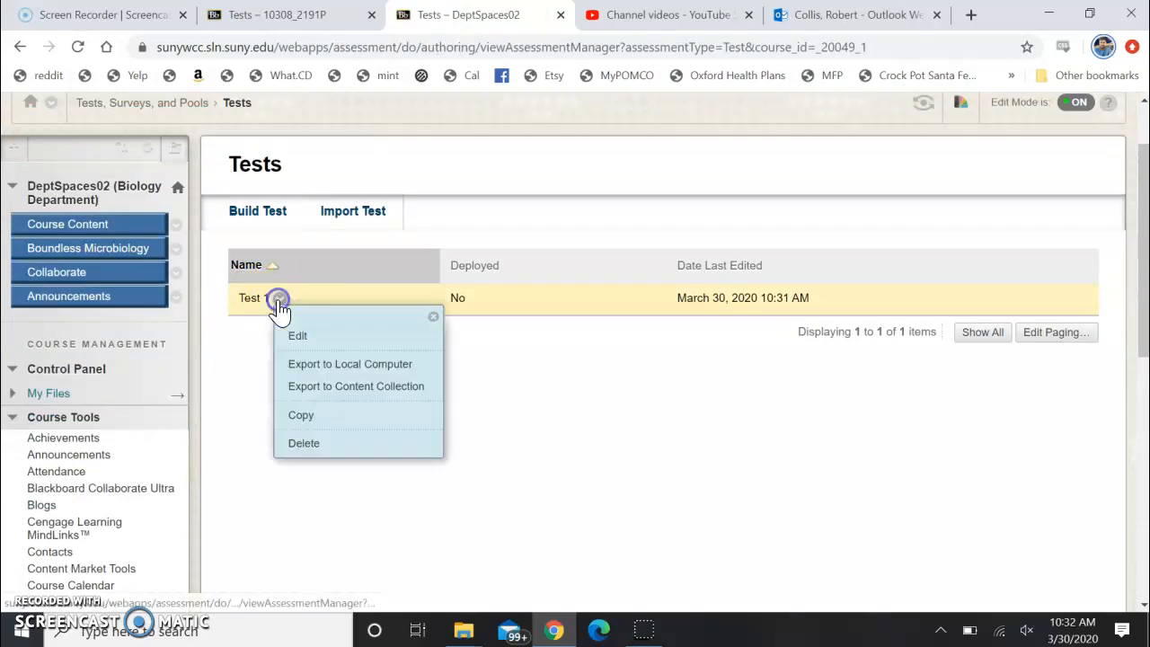
pyautogui.click(300, 334)
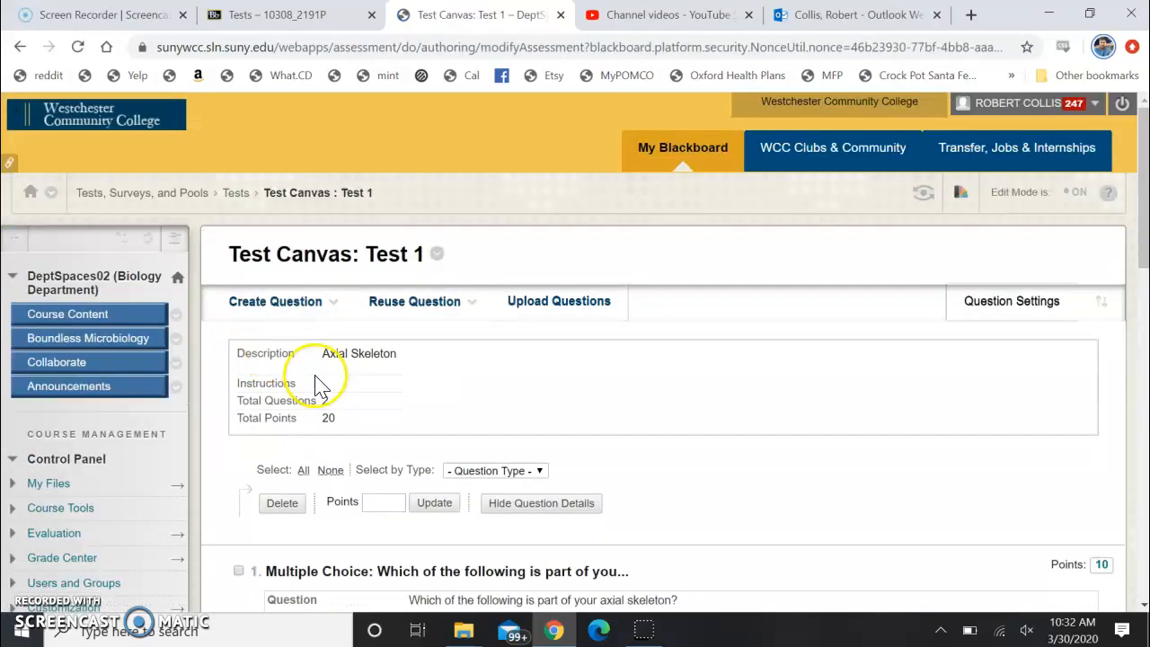
pyautogui.scroll(-8, 565, 364)
pyautogui.scroll(-1, 565, 365)
pyautogui.scroll(9, 565, 364)
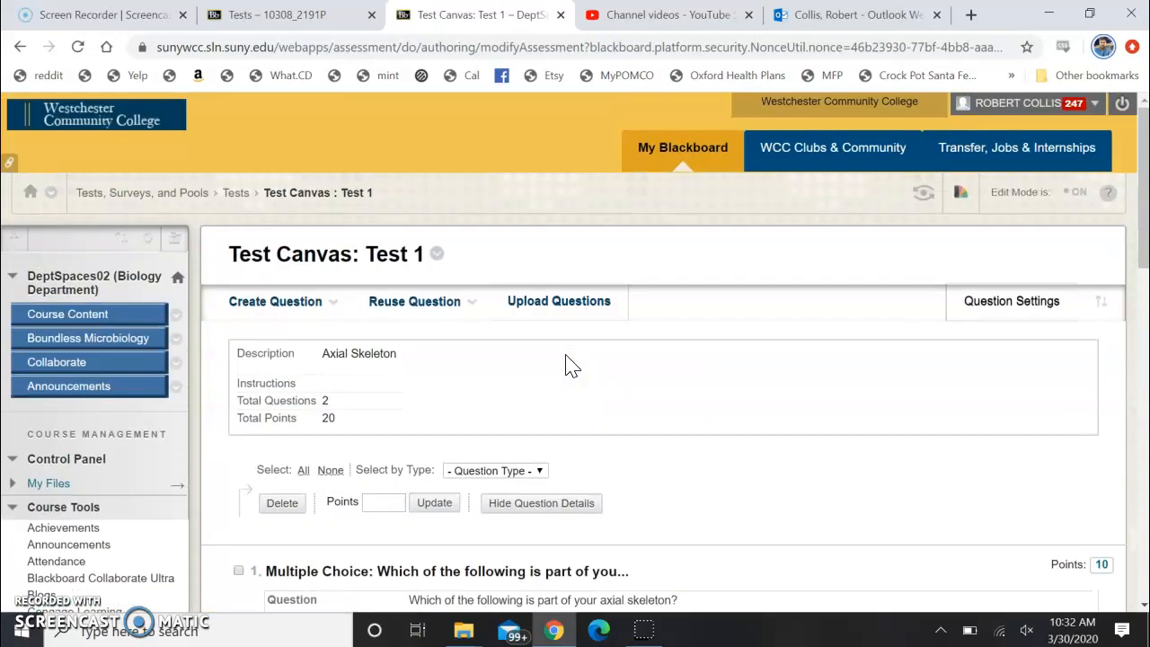
pyautogui.scroll(-6, 571, 366)
pyautogui.scroll(2, 576, 368)
pyautogui.scroll(2, 577, 368)
pyautogui.scroll(1, 602, 348)
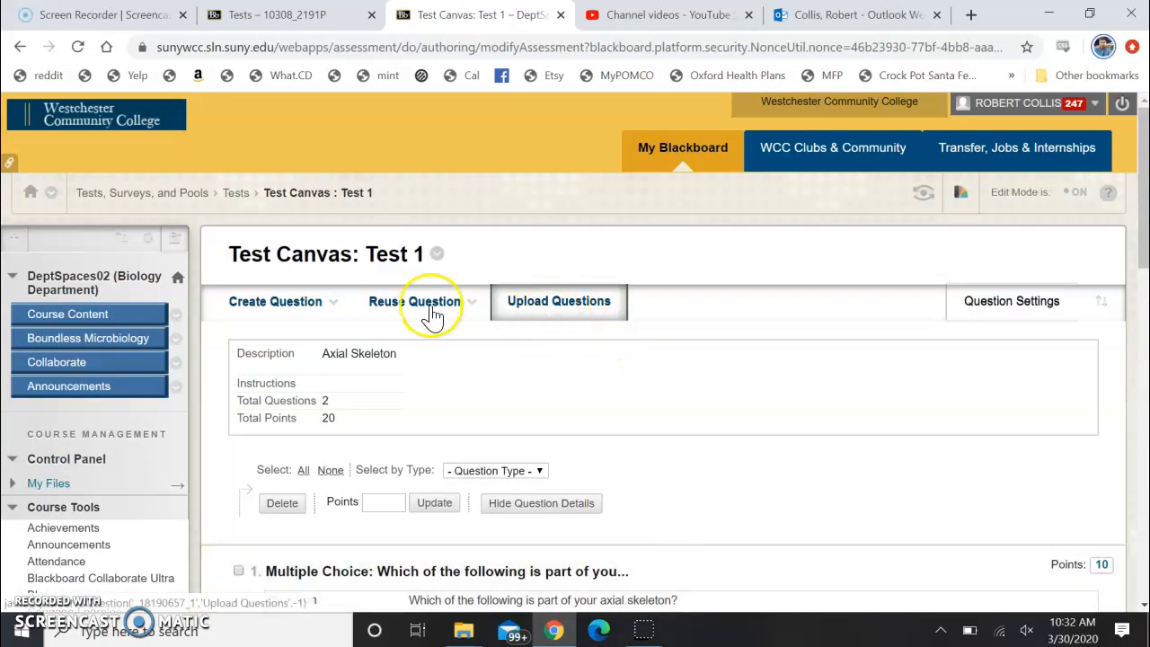
# Add the existing Test 1 as a test assessment to the DeptSpaces02 course's Course Content page
pyautogui.click(177, 281)
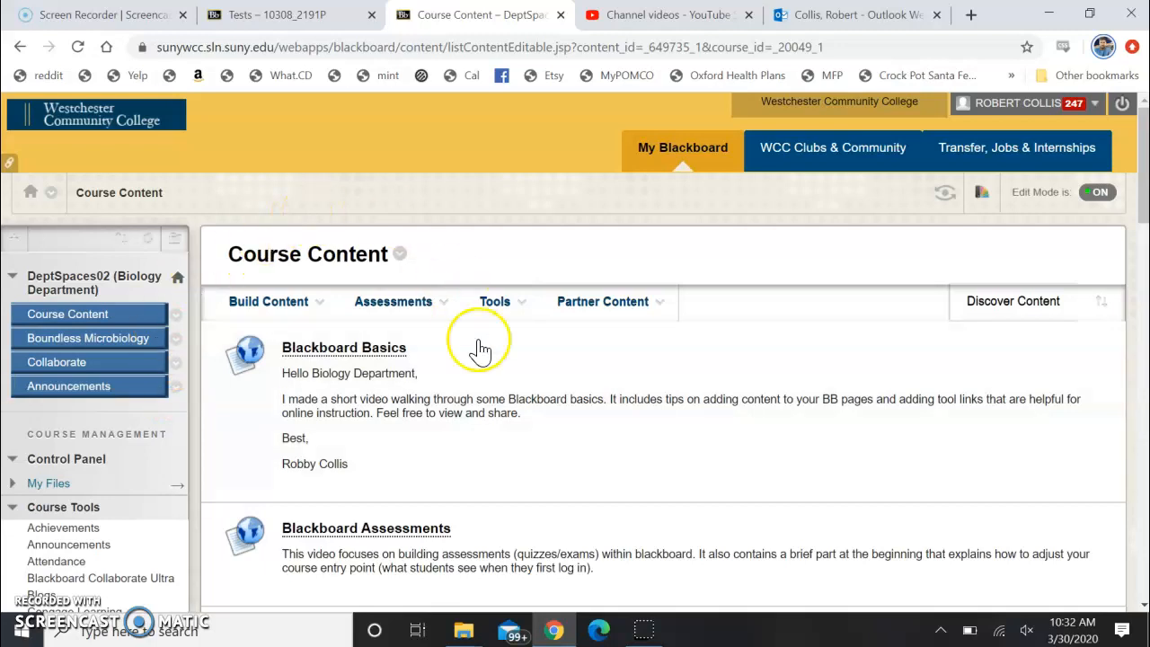
pyautogui.click(494, 302)
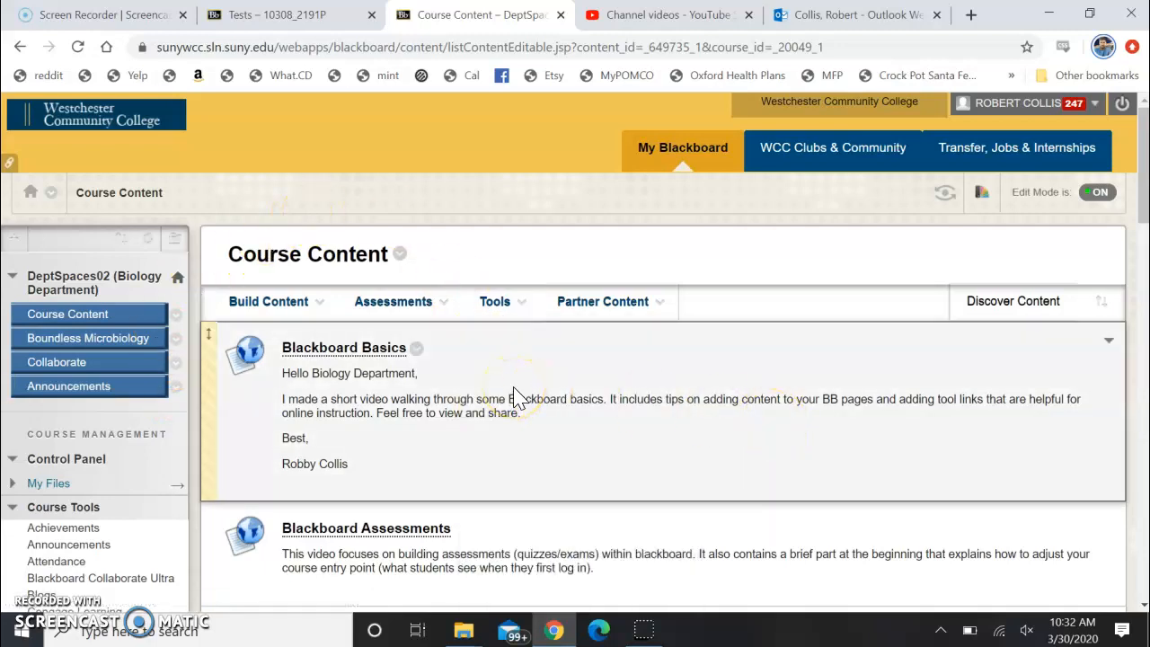
pyautogui.click(405, 305)
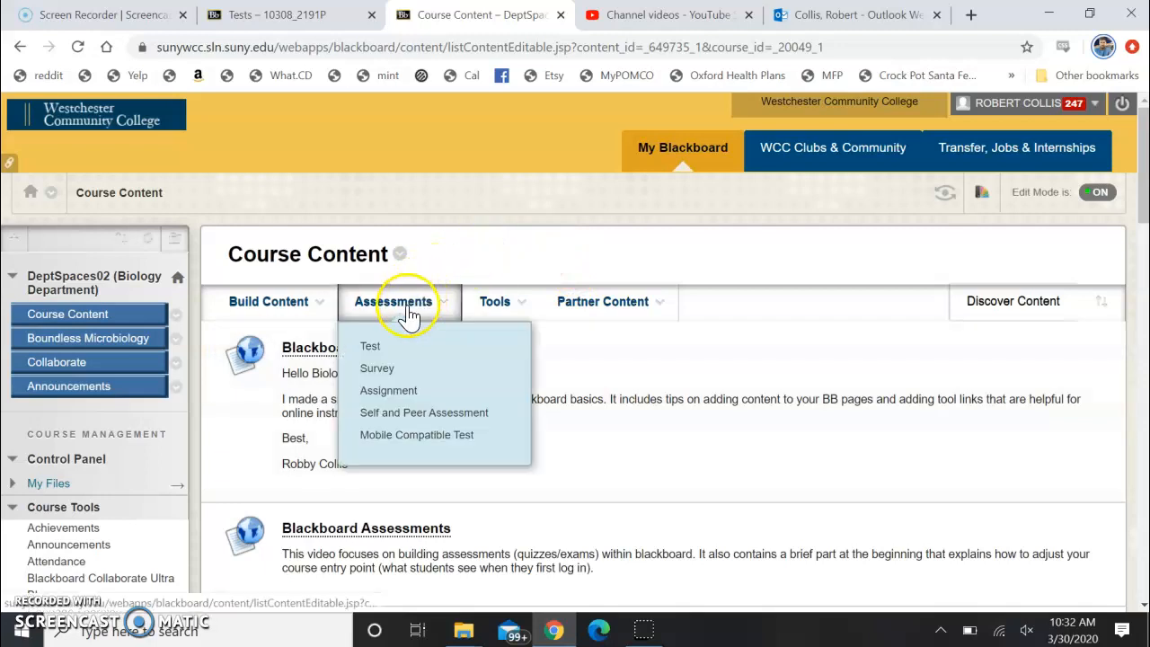
pyautogui.click(371, 349)
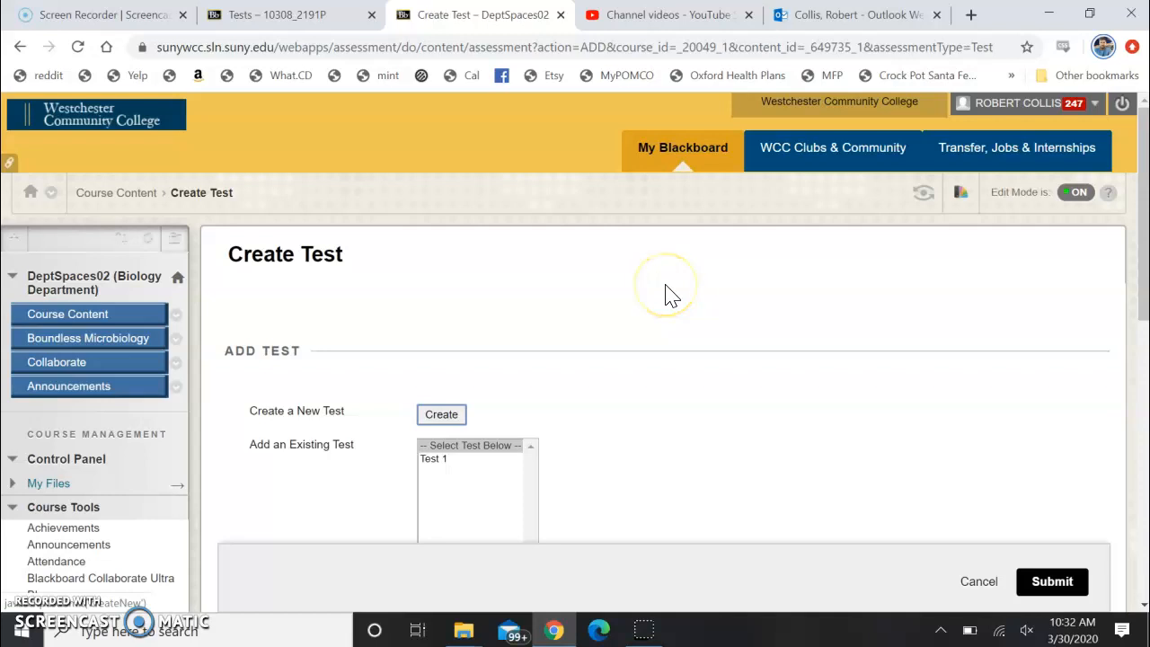
pyautogui.scroll(-2, 669, 295)
pyautogui.click(463, 279)
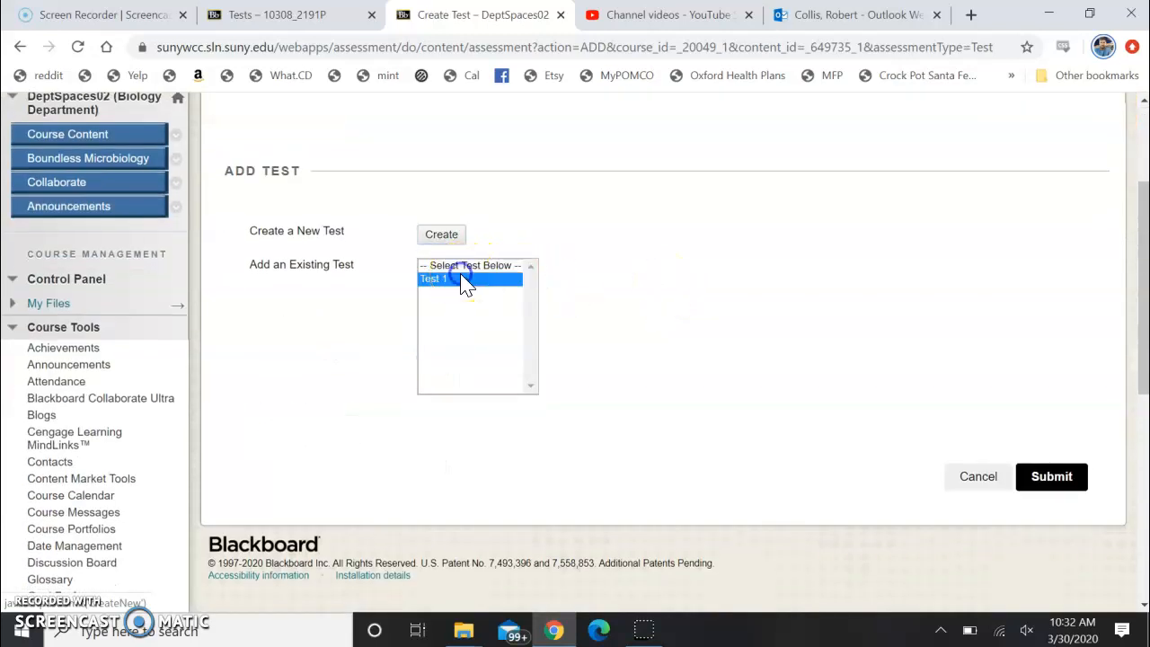
pyautogui.click(1049, 478)
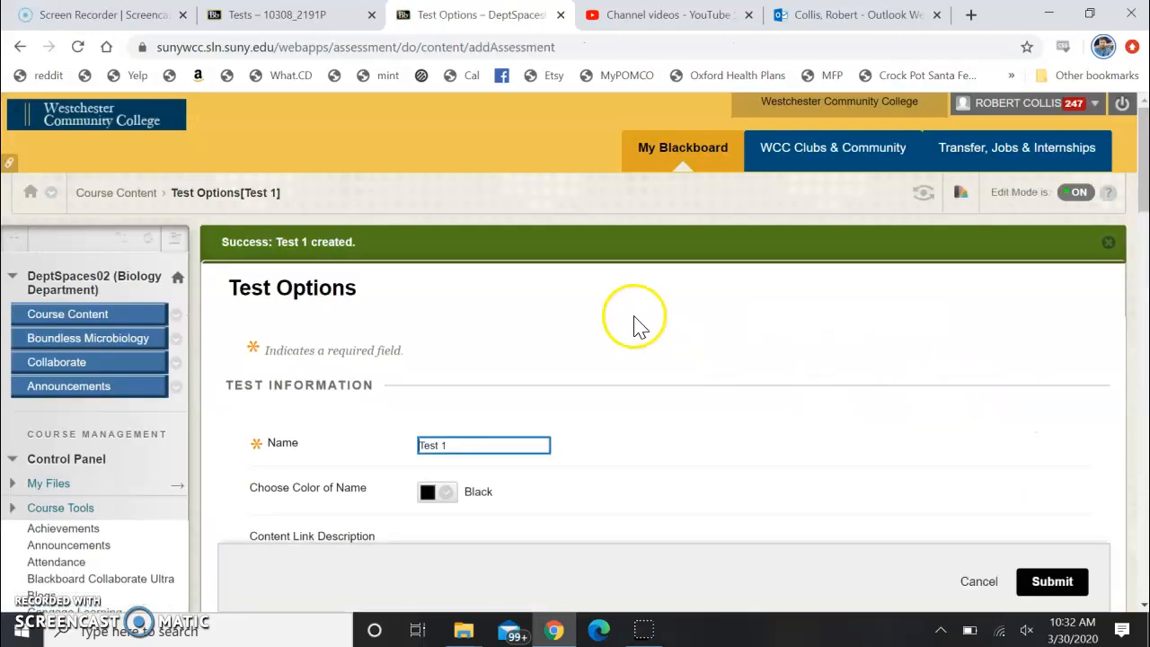
# Look over Test 1's description, availability, attempts, timer, display date and password options, and leave the Test Options without submitting
pyautogui.scroll(-7, 634, 324)
pyautogui.scroll(-3, 636, 326)
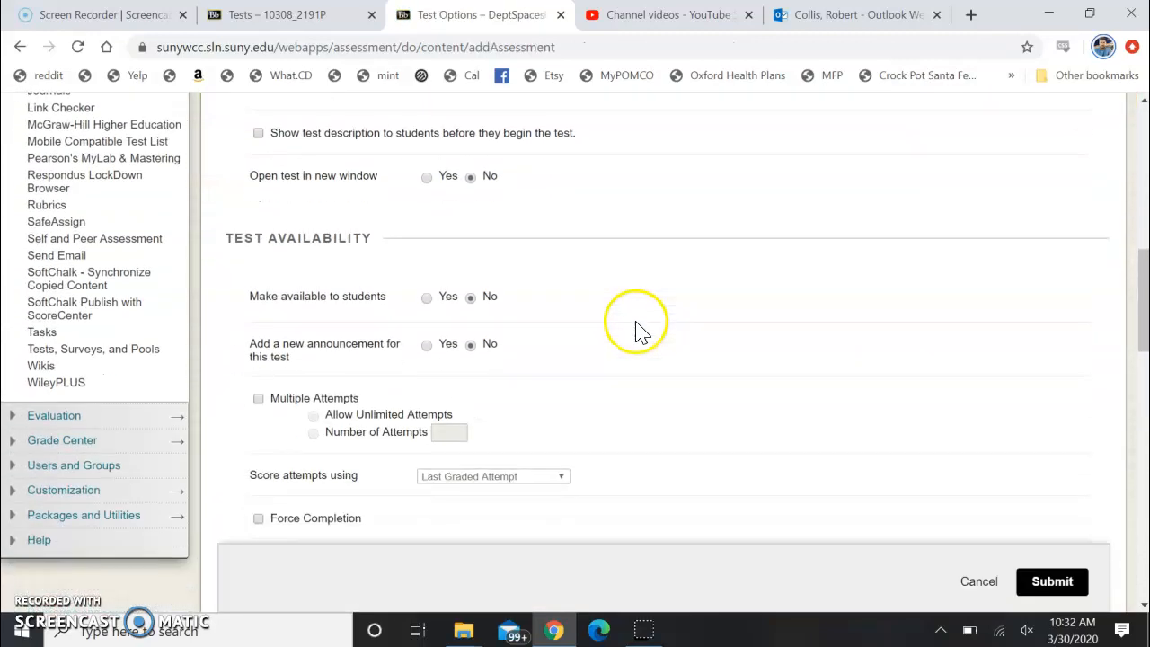
pyautogui.scroll(-2, 517, 315)
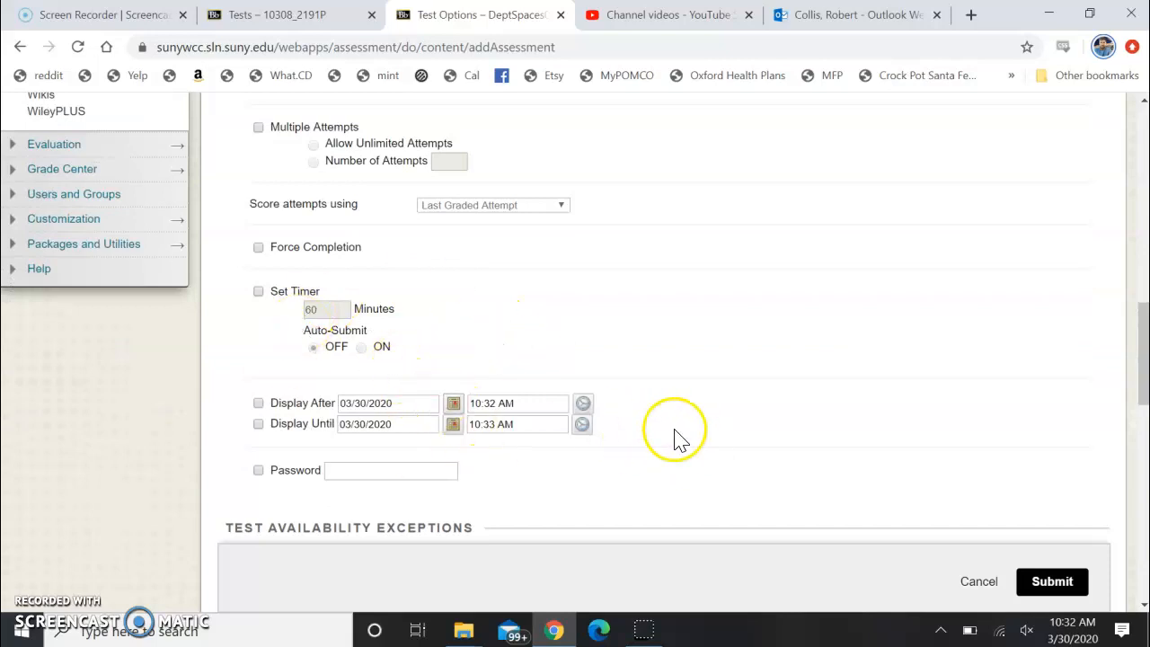
pyautogui.scroll(5, 719, 431)
pyautogui.scroll(1, 914, 423)
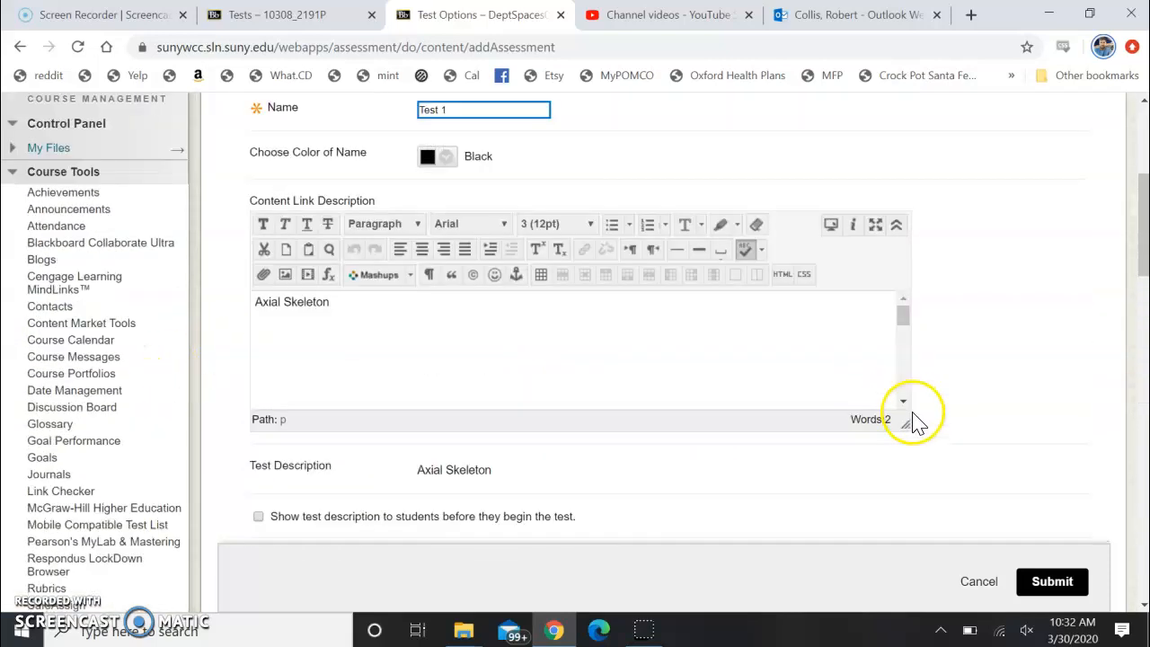
pyautogui.scroll(3, 913, 422)
pyautogui.scroll(1, 847, 308)
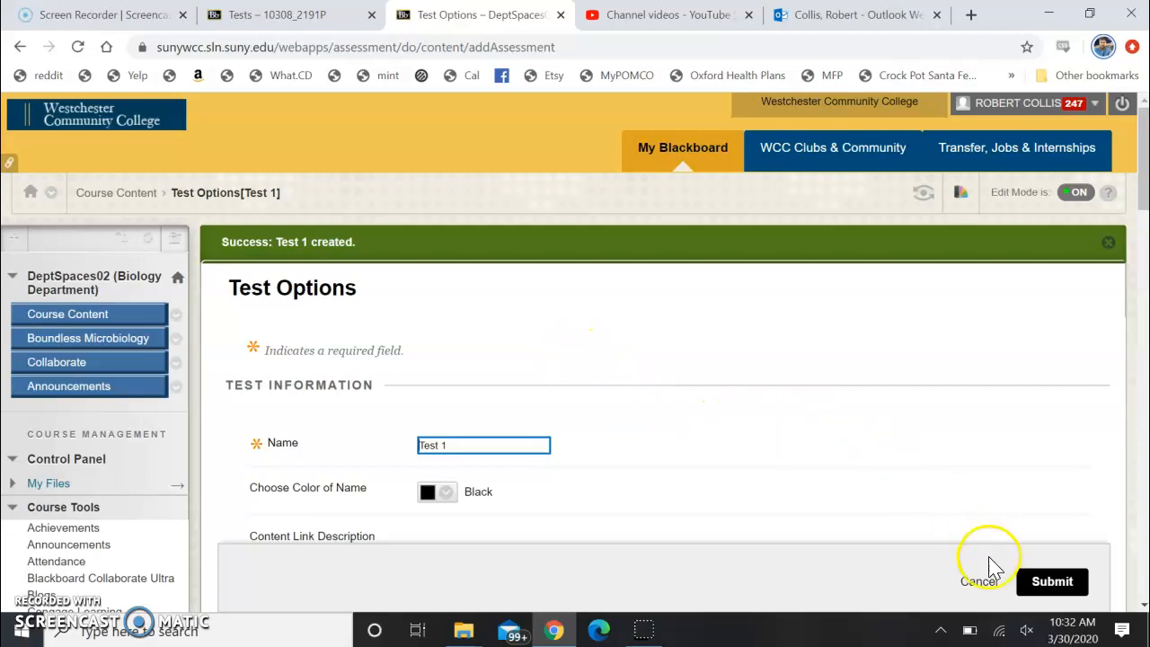
pyautogui.click(979, 583)
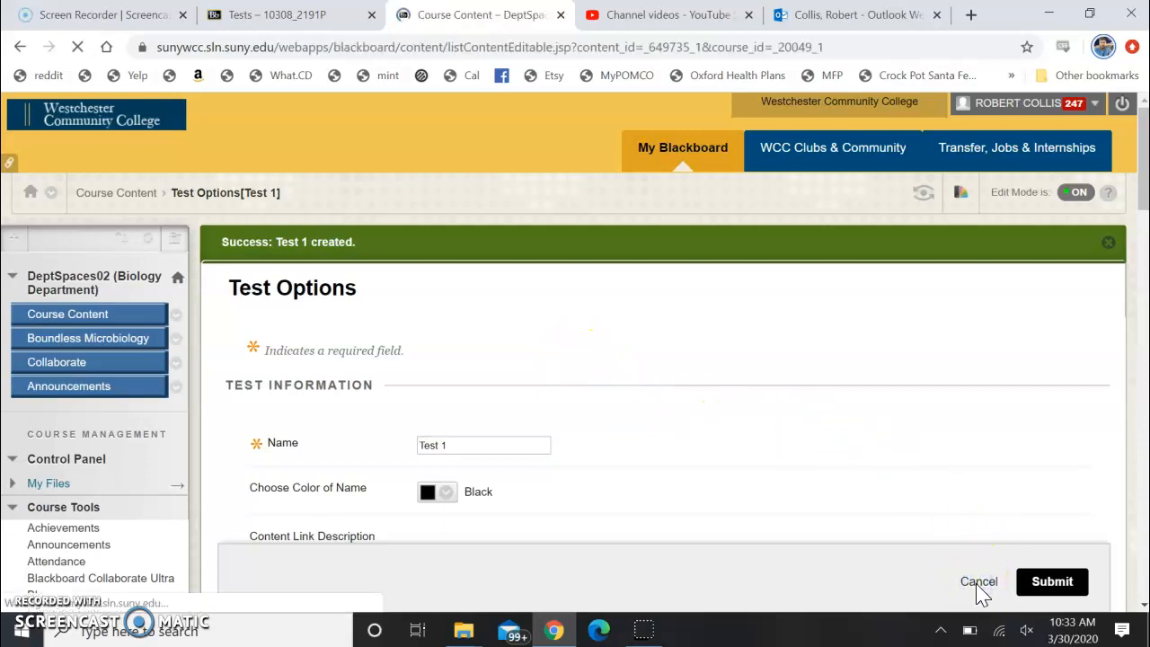
pyautogui.click(639, 631)
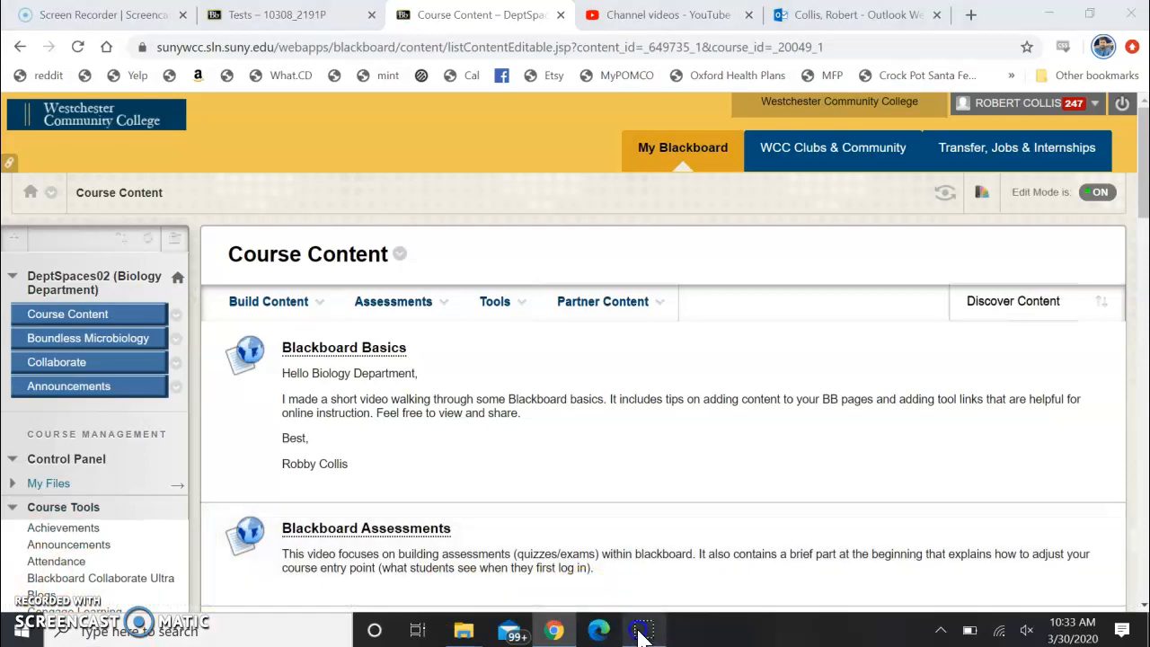